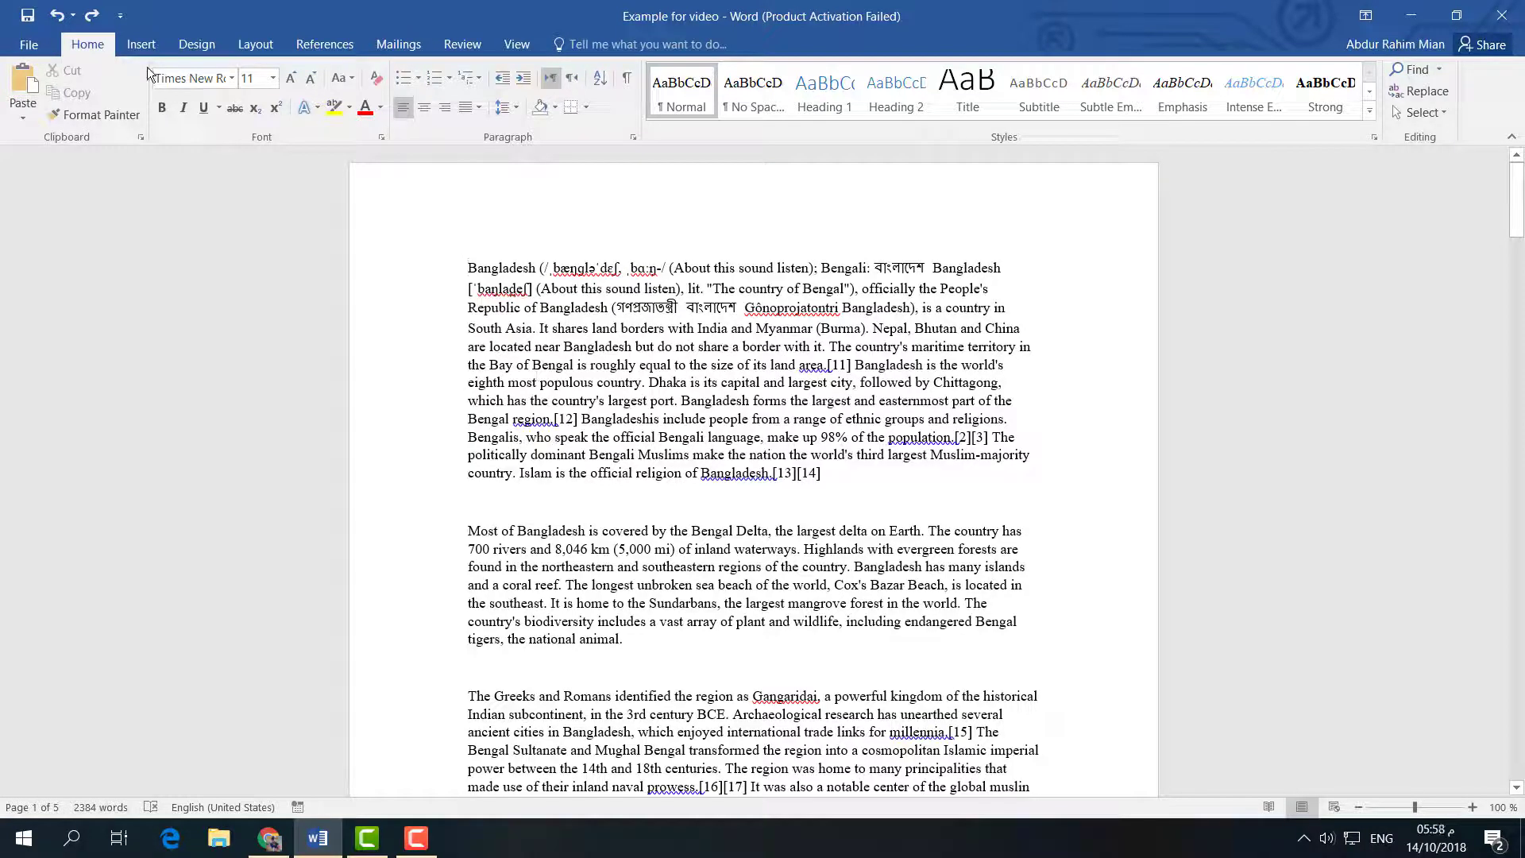
Step: Add a blank page header reading 'About Bangladesh' and return to the body text
{"action": "left_click", "coordinate": [141, 44]}
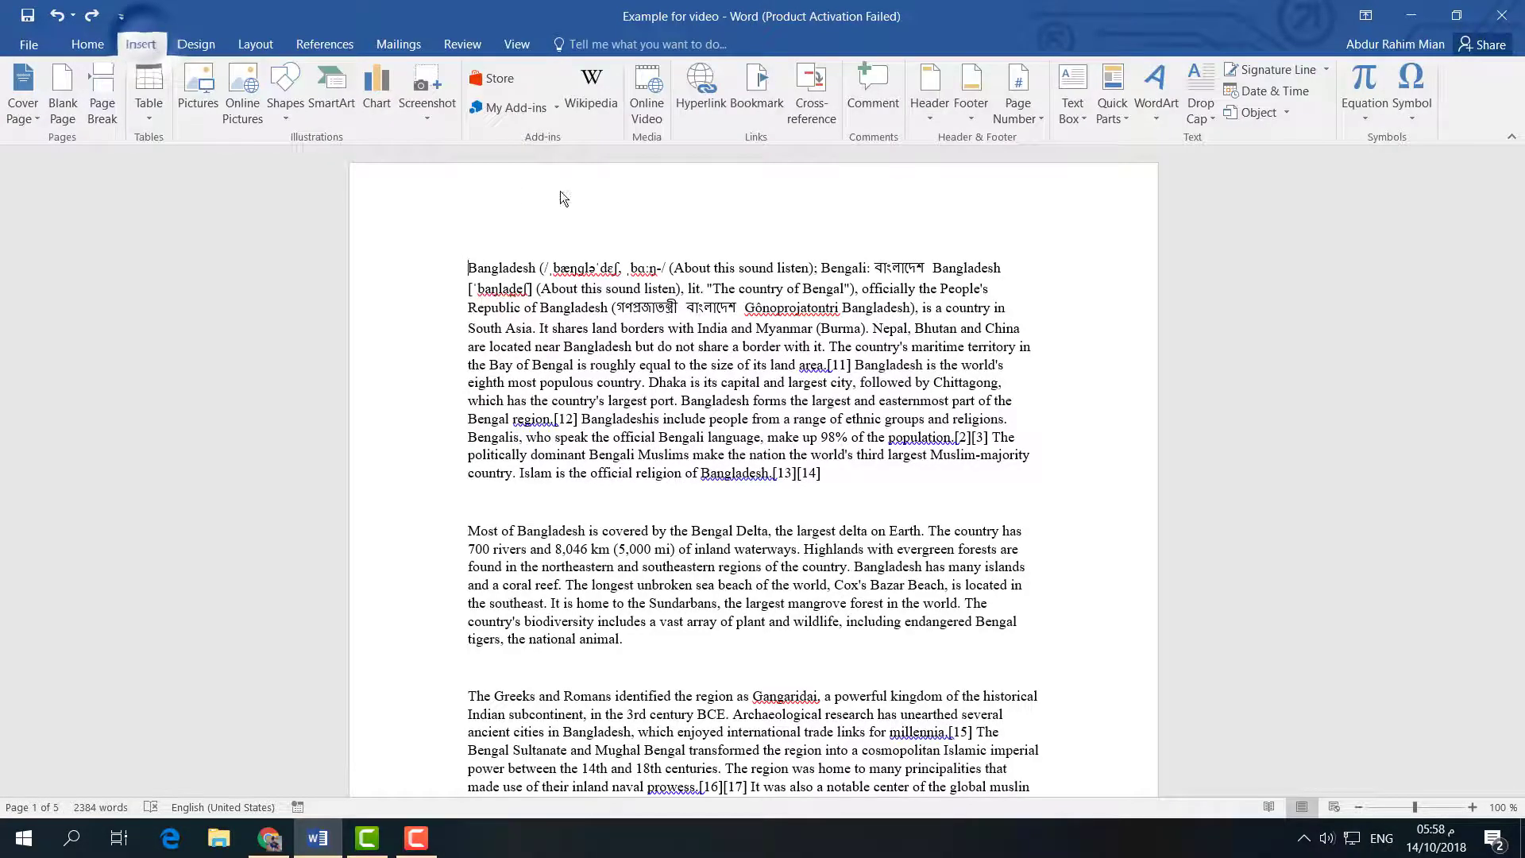
{"action": "left_click", "coordinate": [931, 121]}
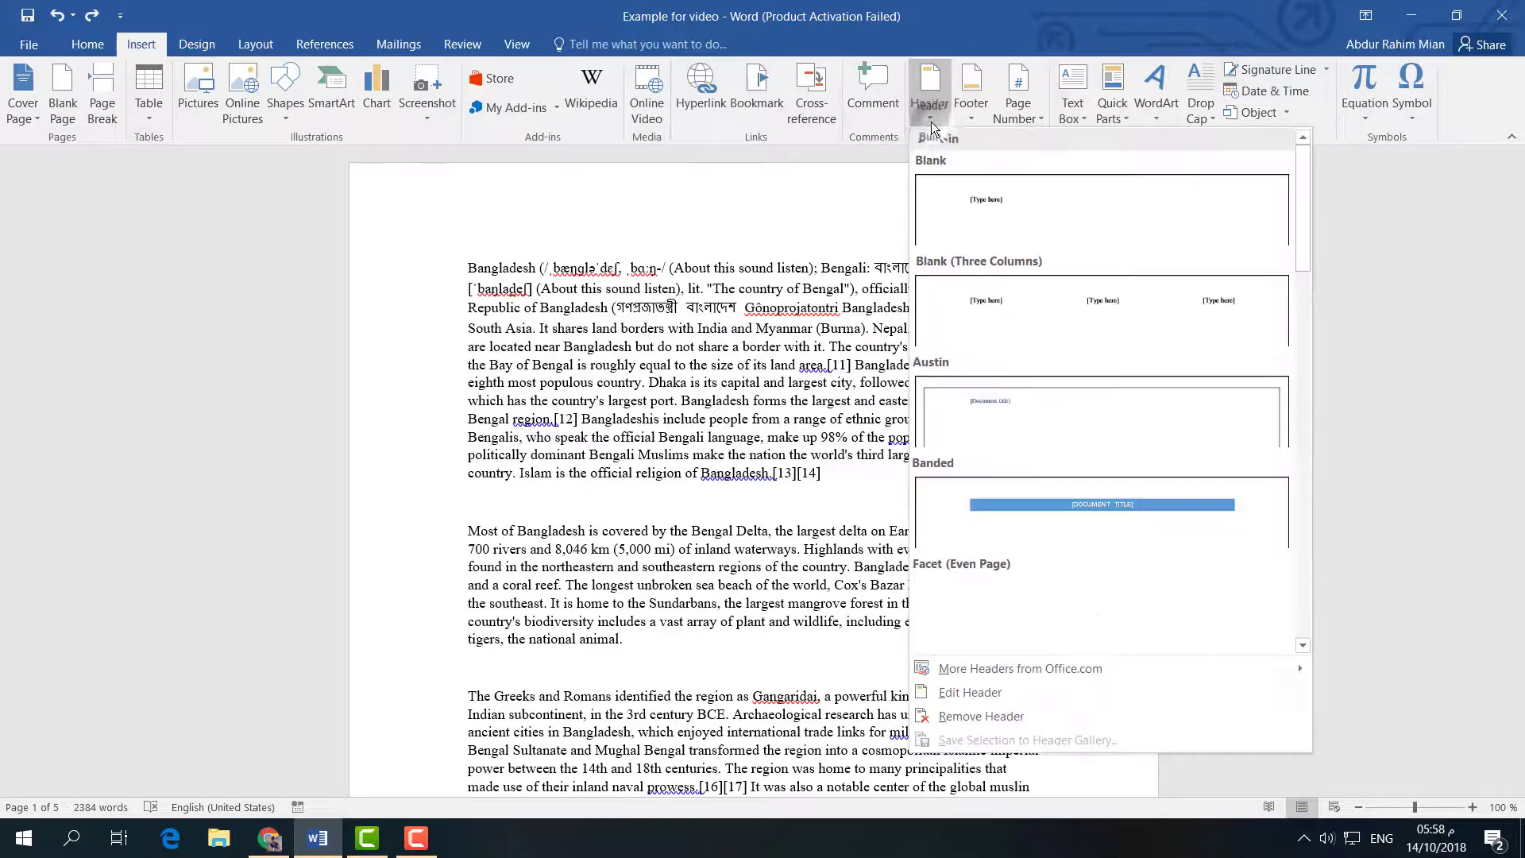
{"action": "left_click", "coordinate": [992, 213]}
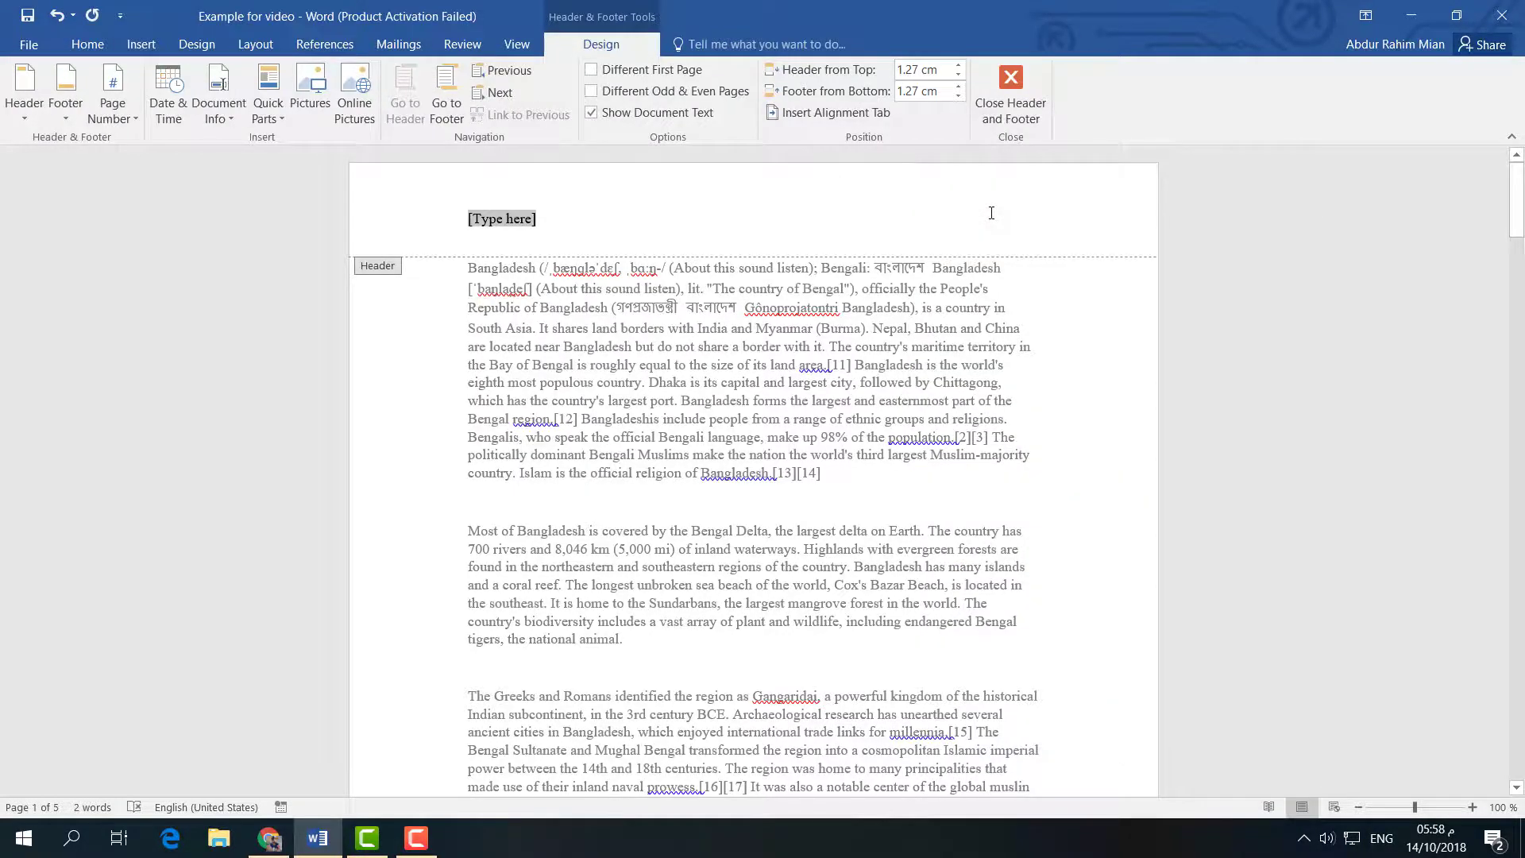
{"action": "type", "text": "About Bangladesh"}
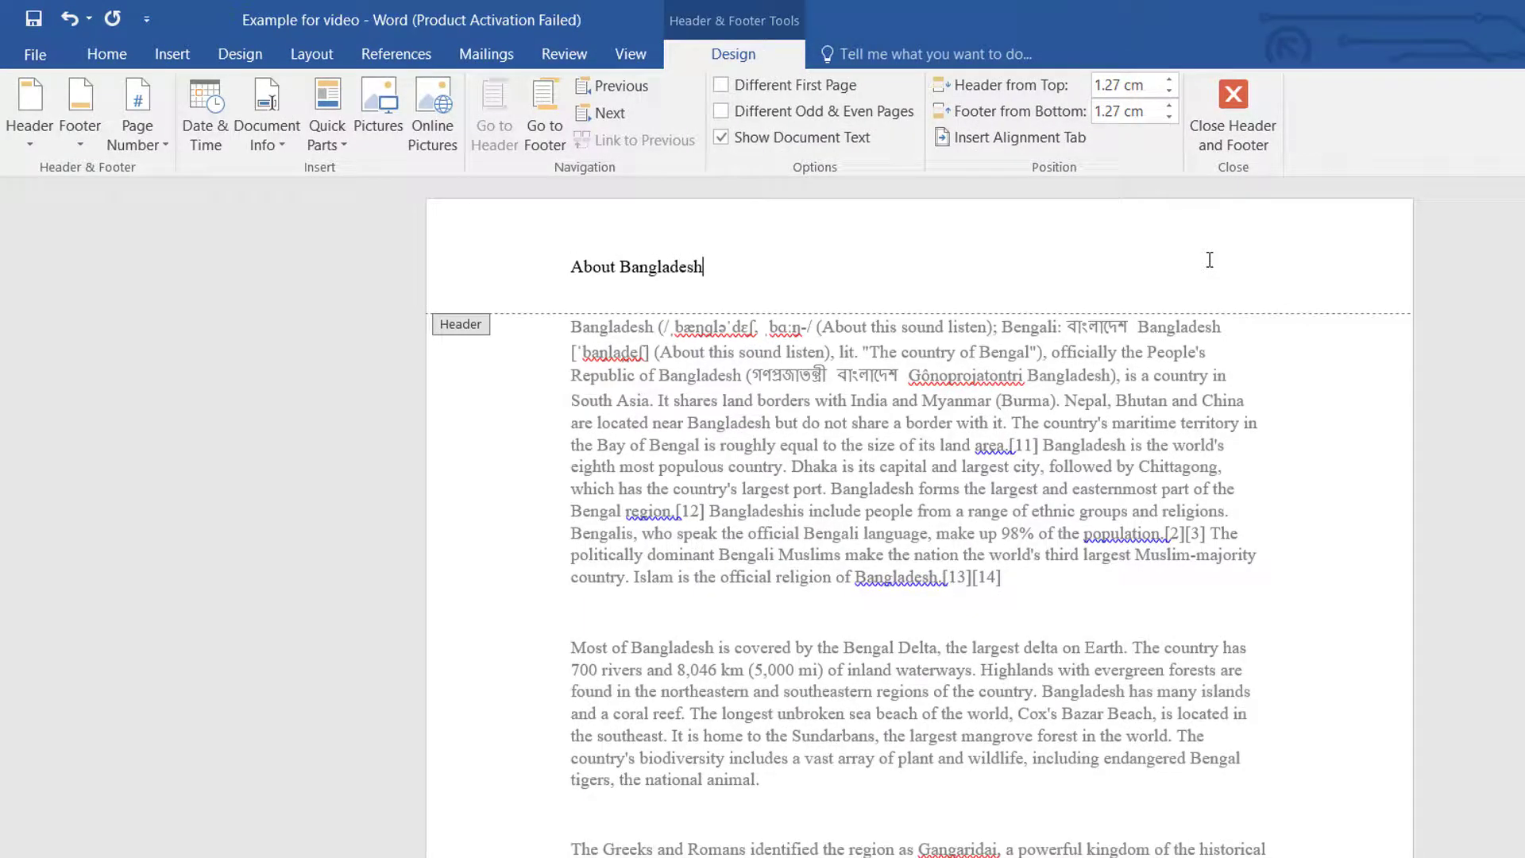
{"action": "double_click", "coordinate": [697, 425]}
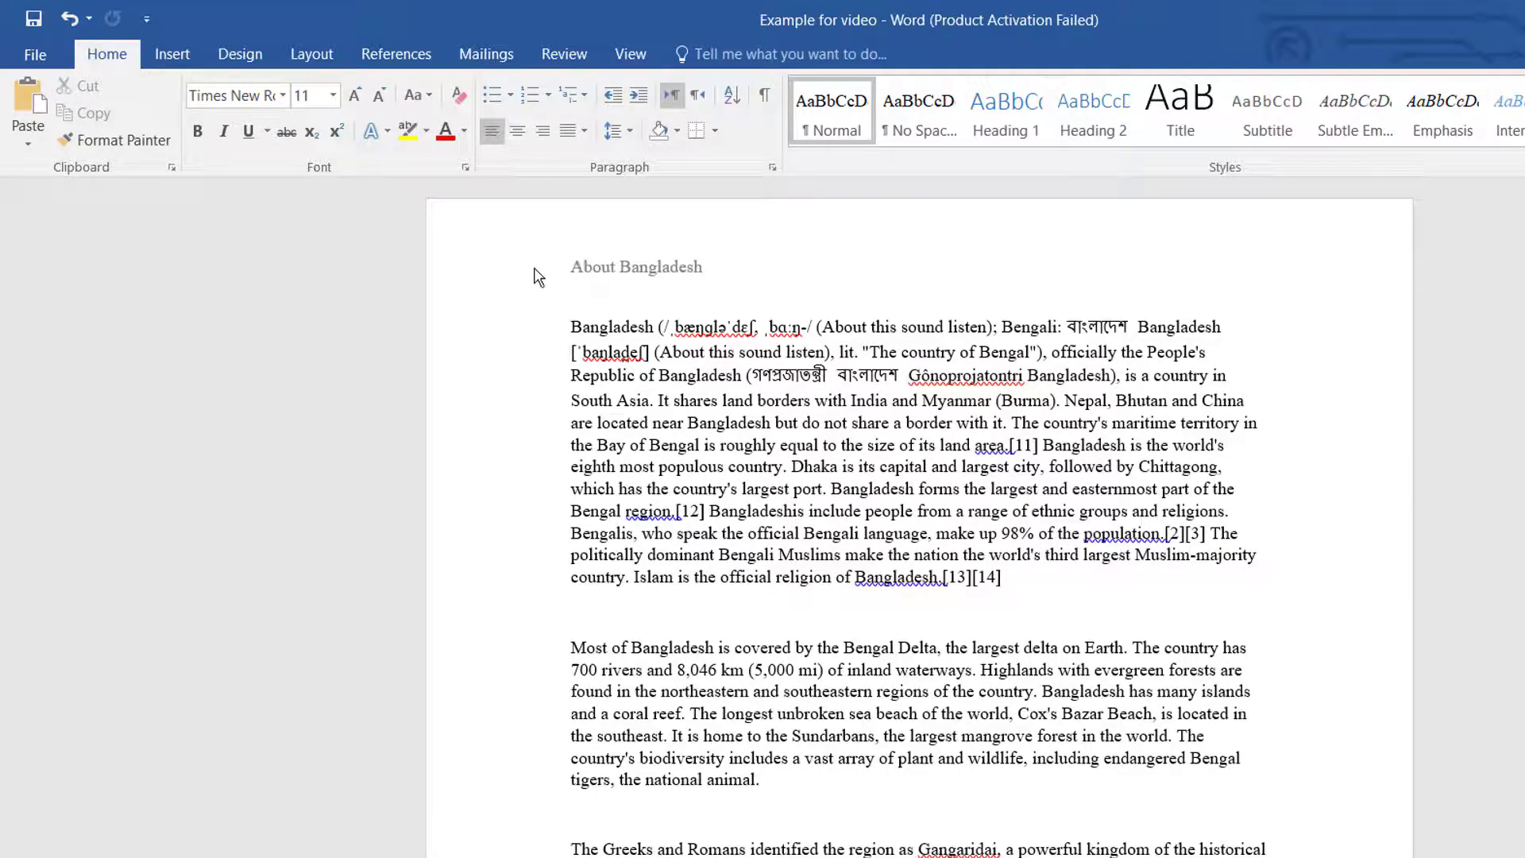
{"action": "scroll", "coordinate": [920, 516], "scroll_direction": "down", "scroll_amount": 20}
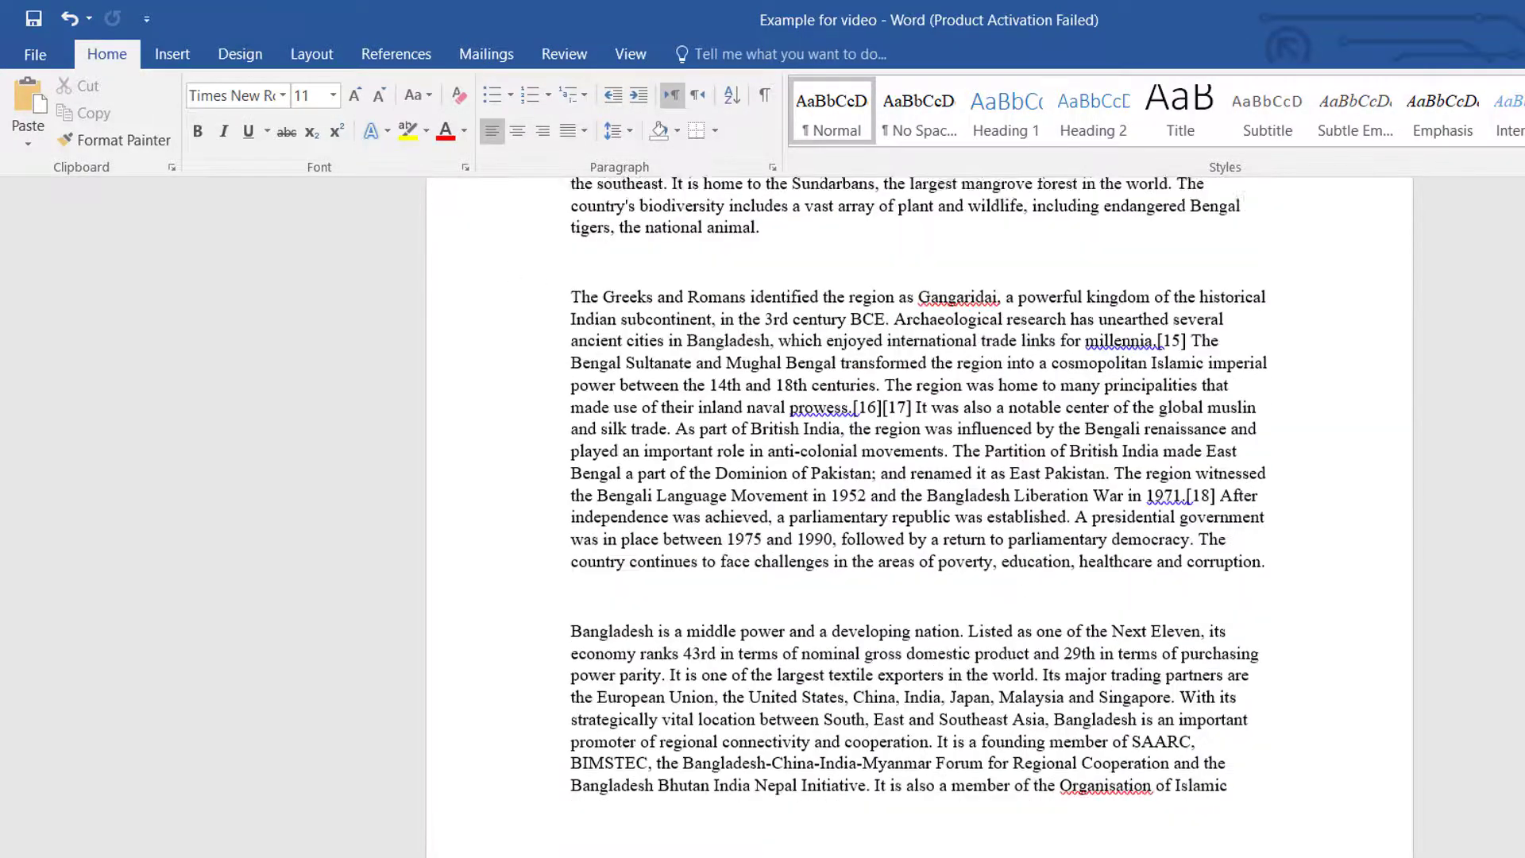
{"action": "scroll", "coordinate": [920, 516], "scroll_direction": "down", "scroll_amount": 15}
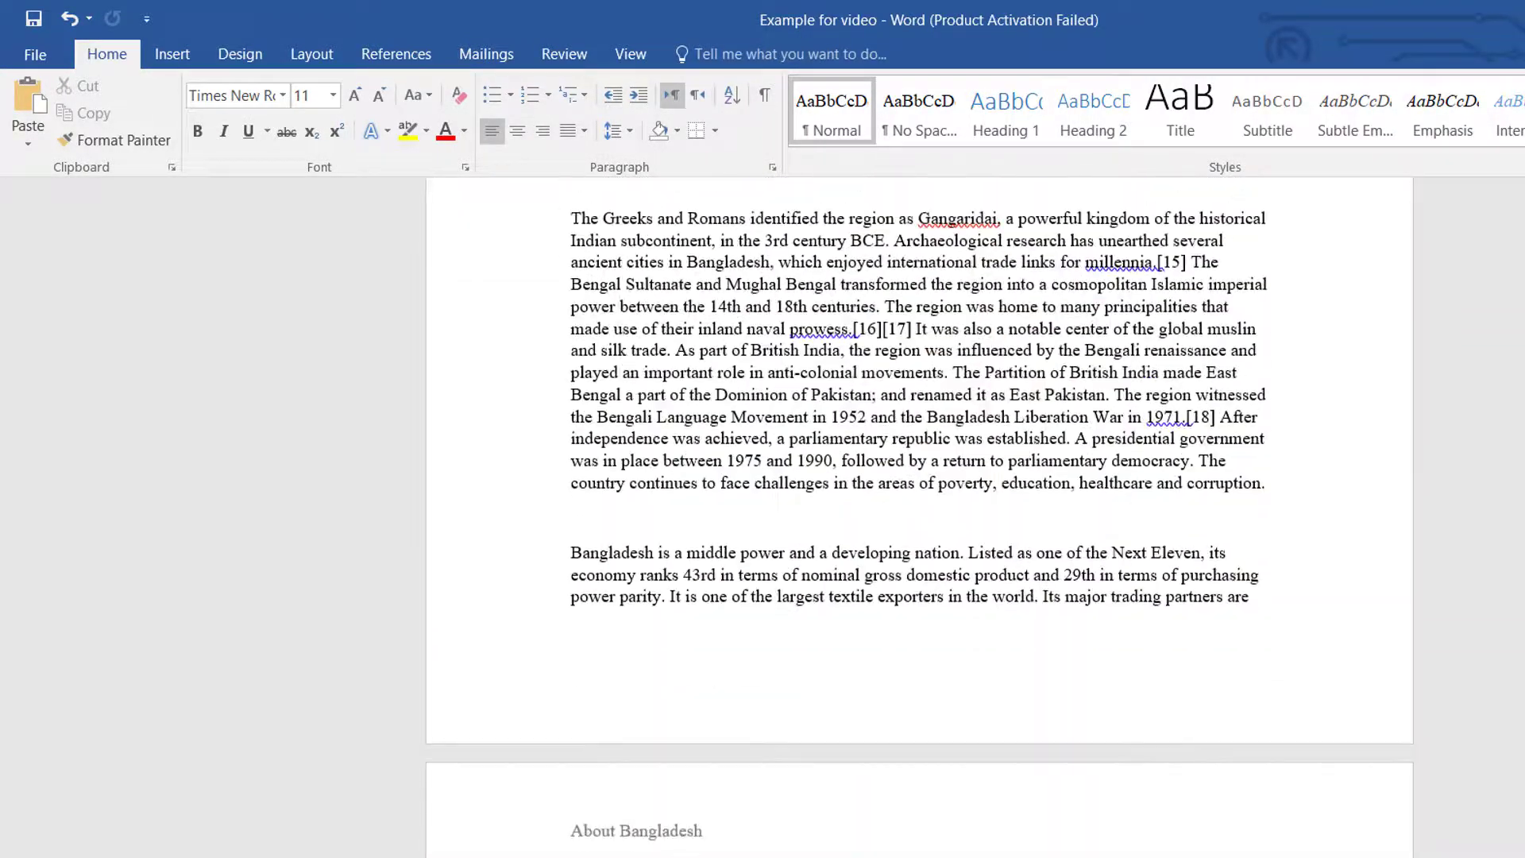
{"action": "scroll", "coordinate": [919, 517], "scroll_direction": "down", "scroll_amount": 15}
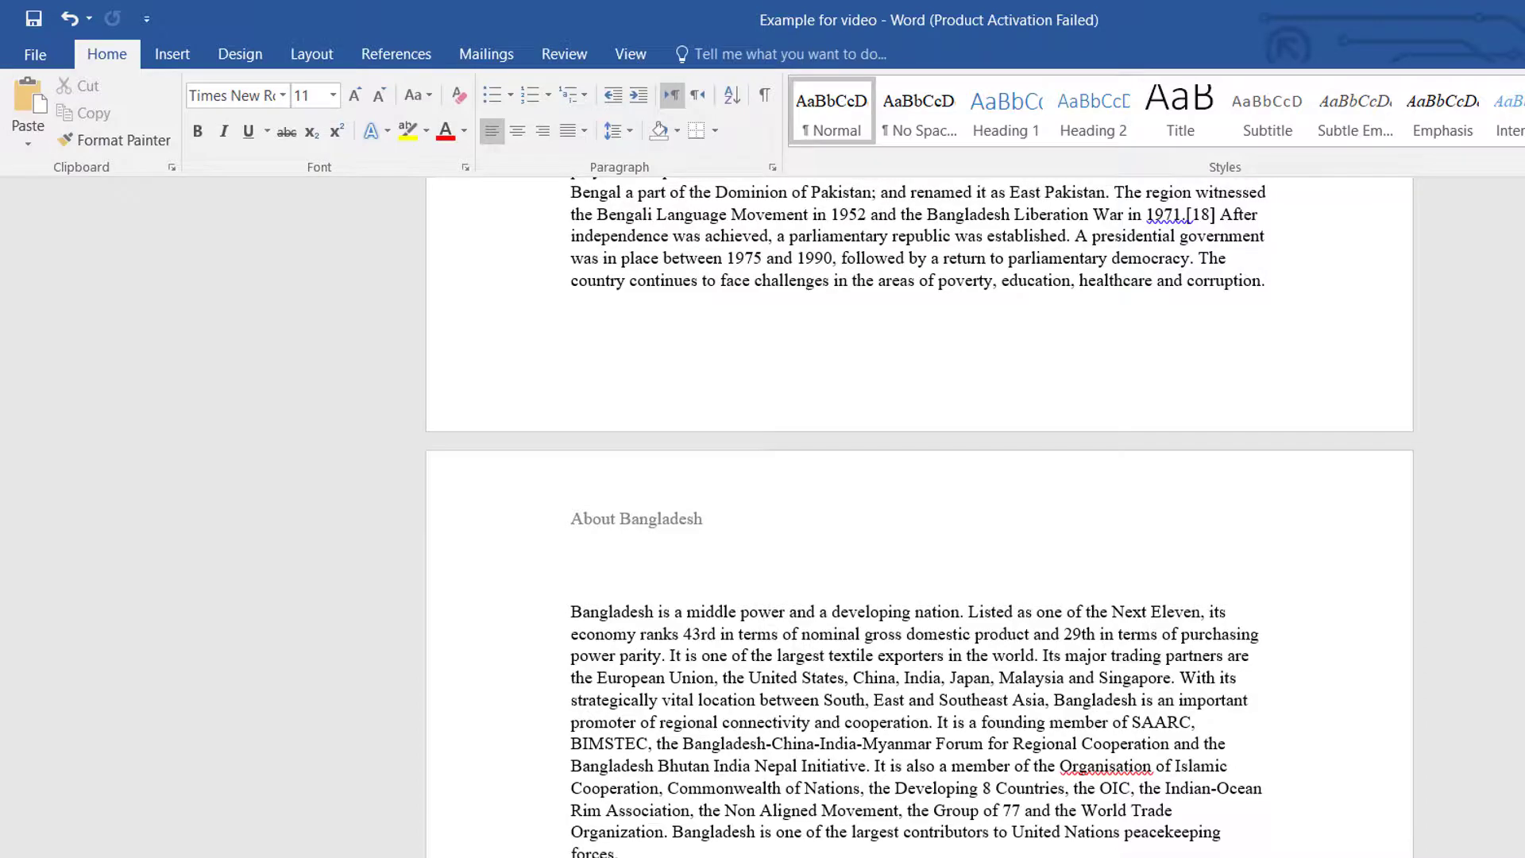
{"action": "scroll", "coordinate": [919, 517], "scroll_direction": "up", "scroll_amount": 10}
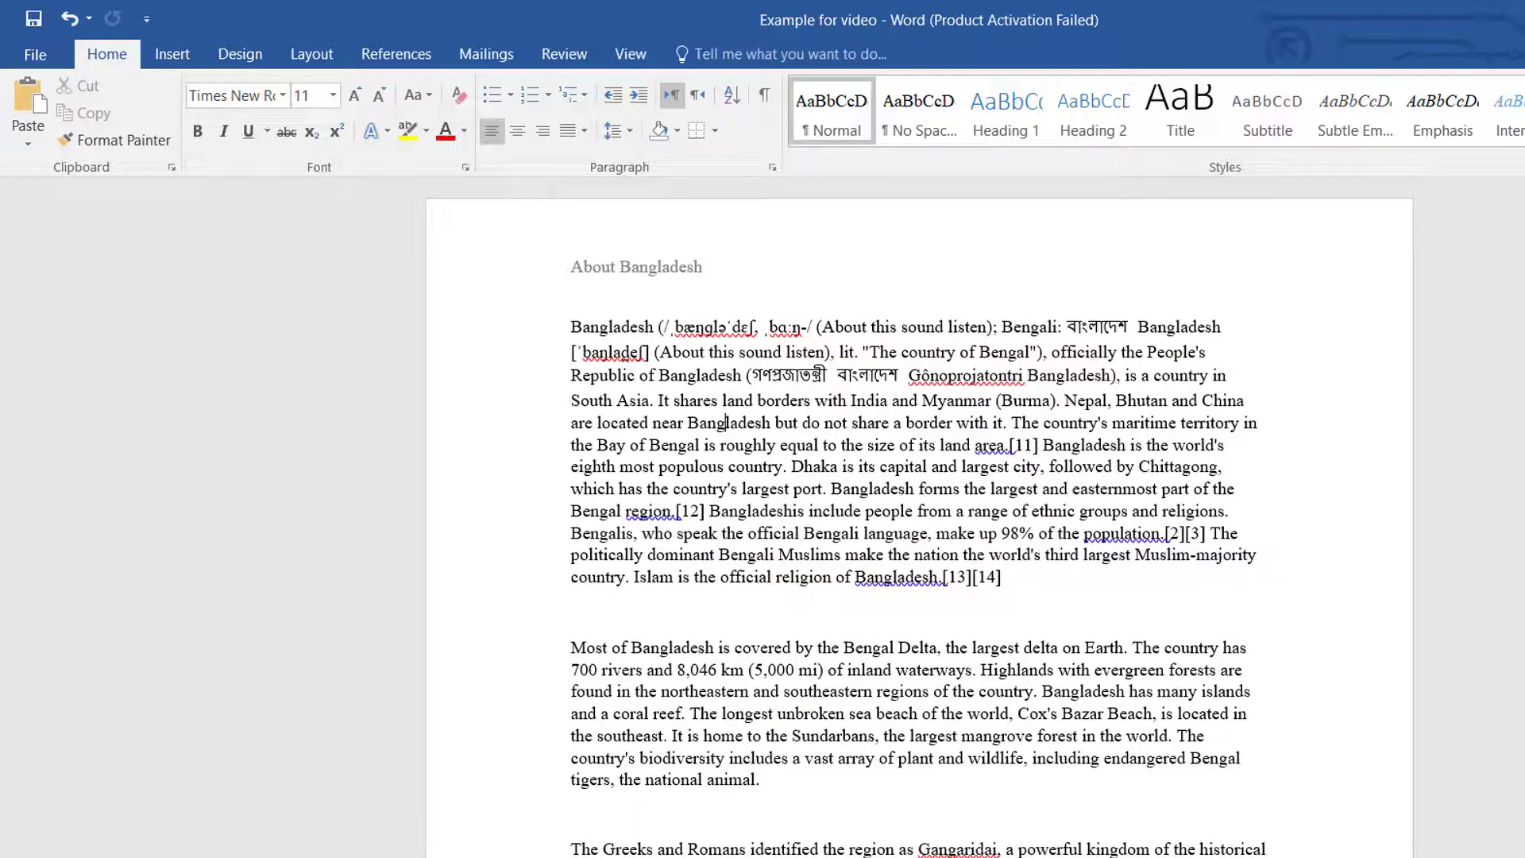
{"action": "scroll", "coordinate": [920, 517], "scroll_direction": "down", "scroll_amount": 3}
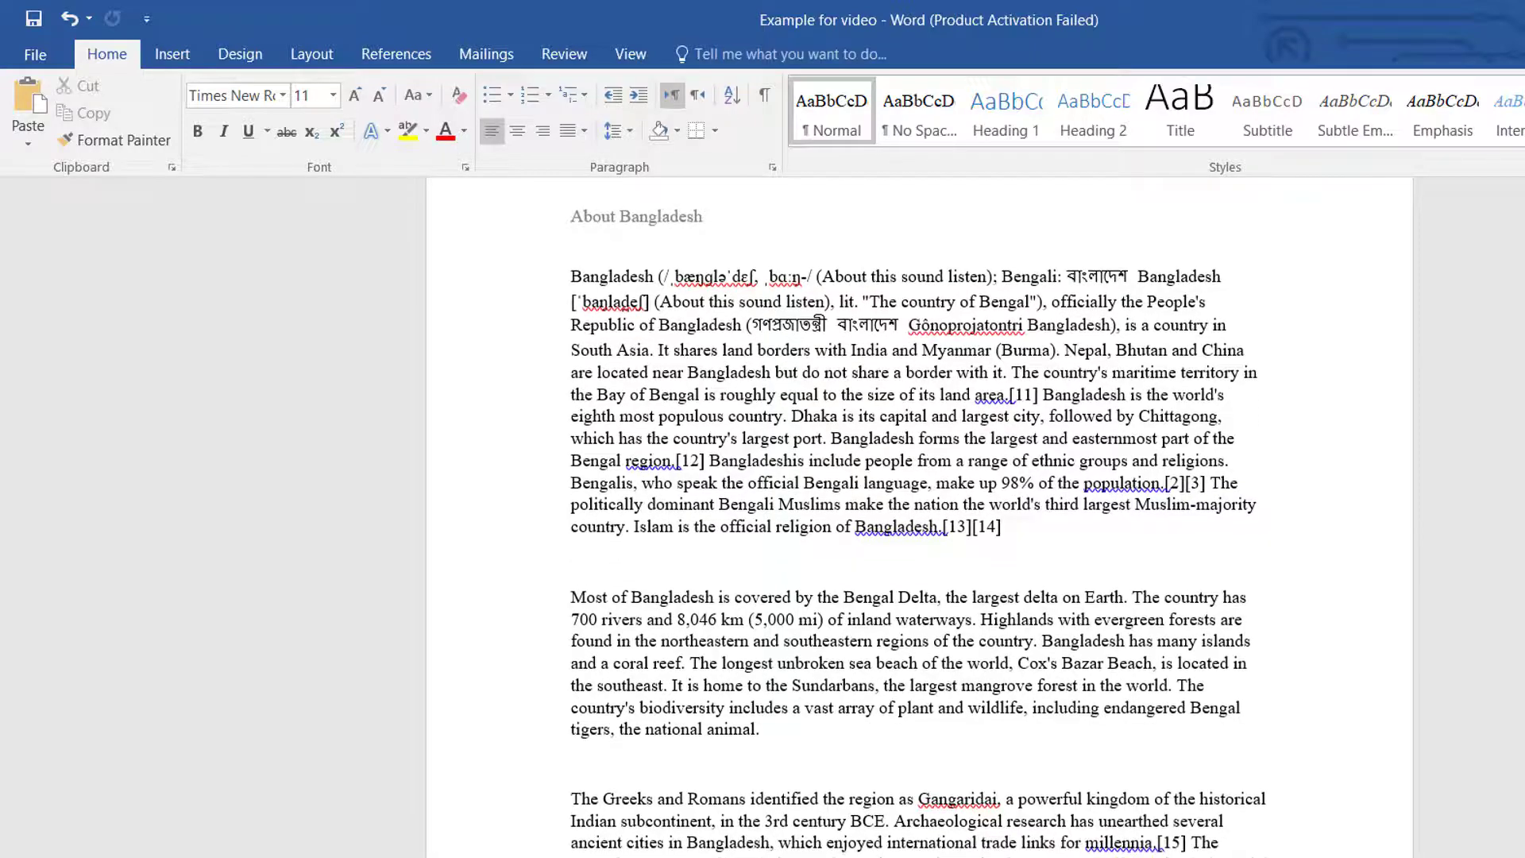
{"action": "scroll", "coordinate": [1508, 632], "scroll_direction": "down", "scroll_amount": 12}
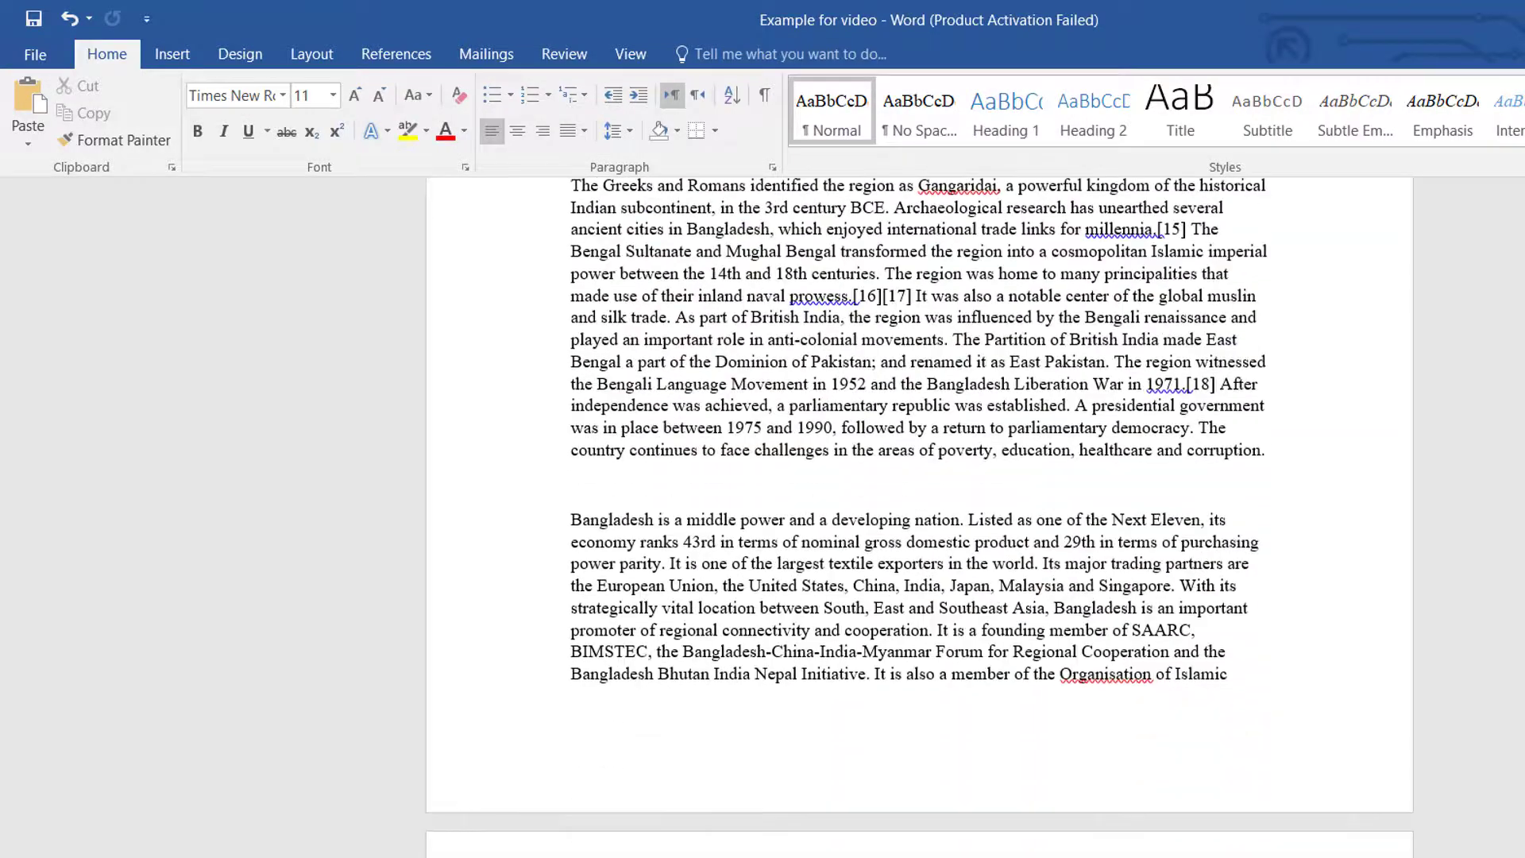
{"action": "scroll", "coordinate": [726, 423], "scroll_direction": "up", "scroll_amount": 15}
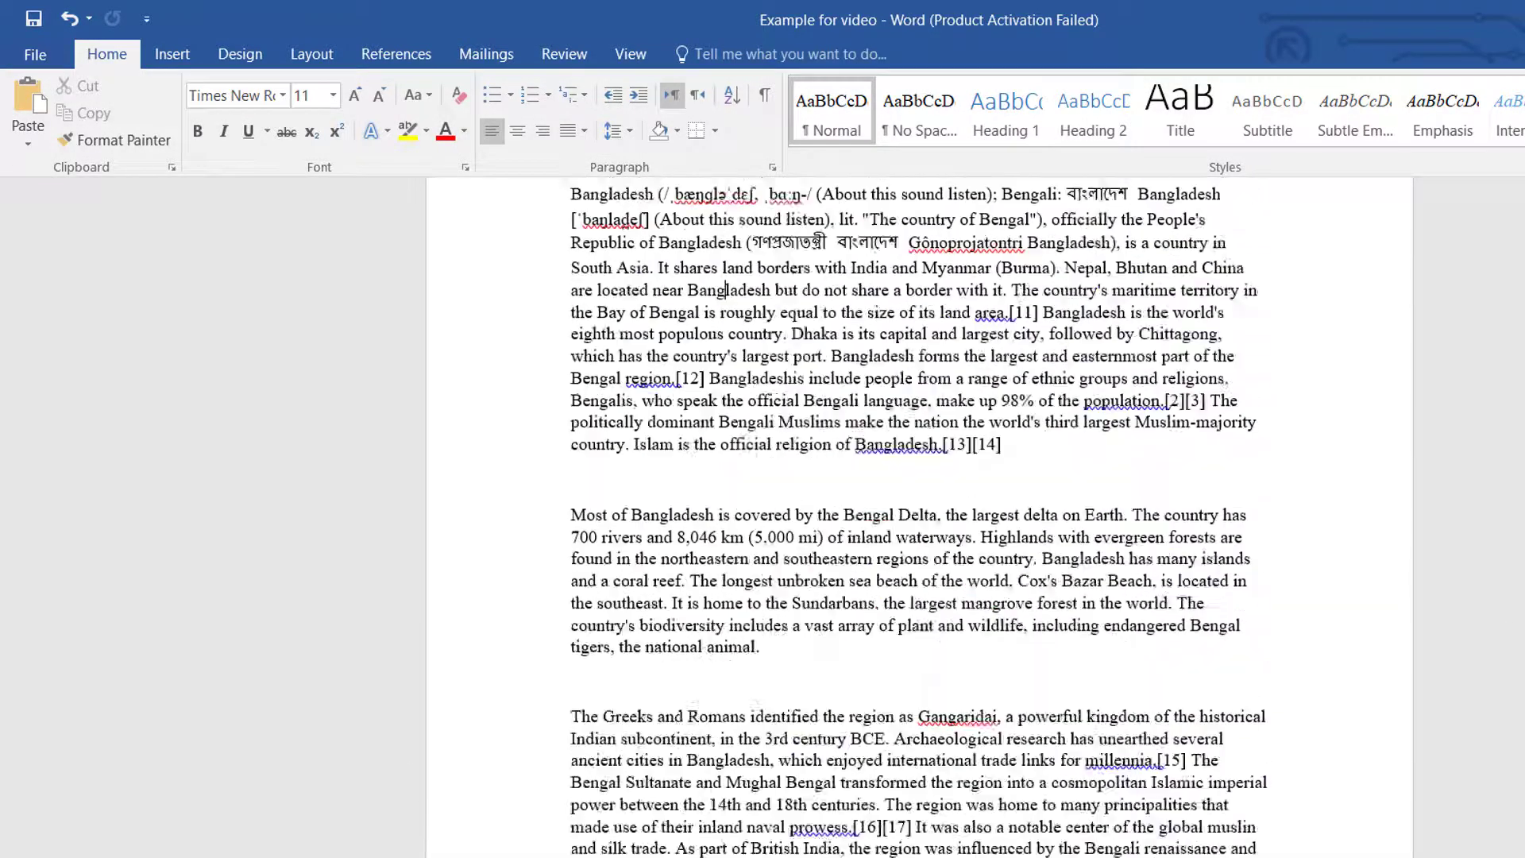
{"action": "scroll", "coordinate": [726, 422], "scroll_direction": "down", "scroll_amount": 17}
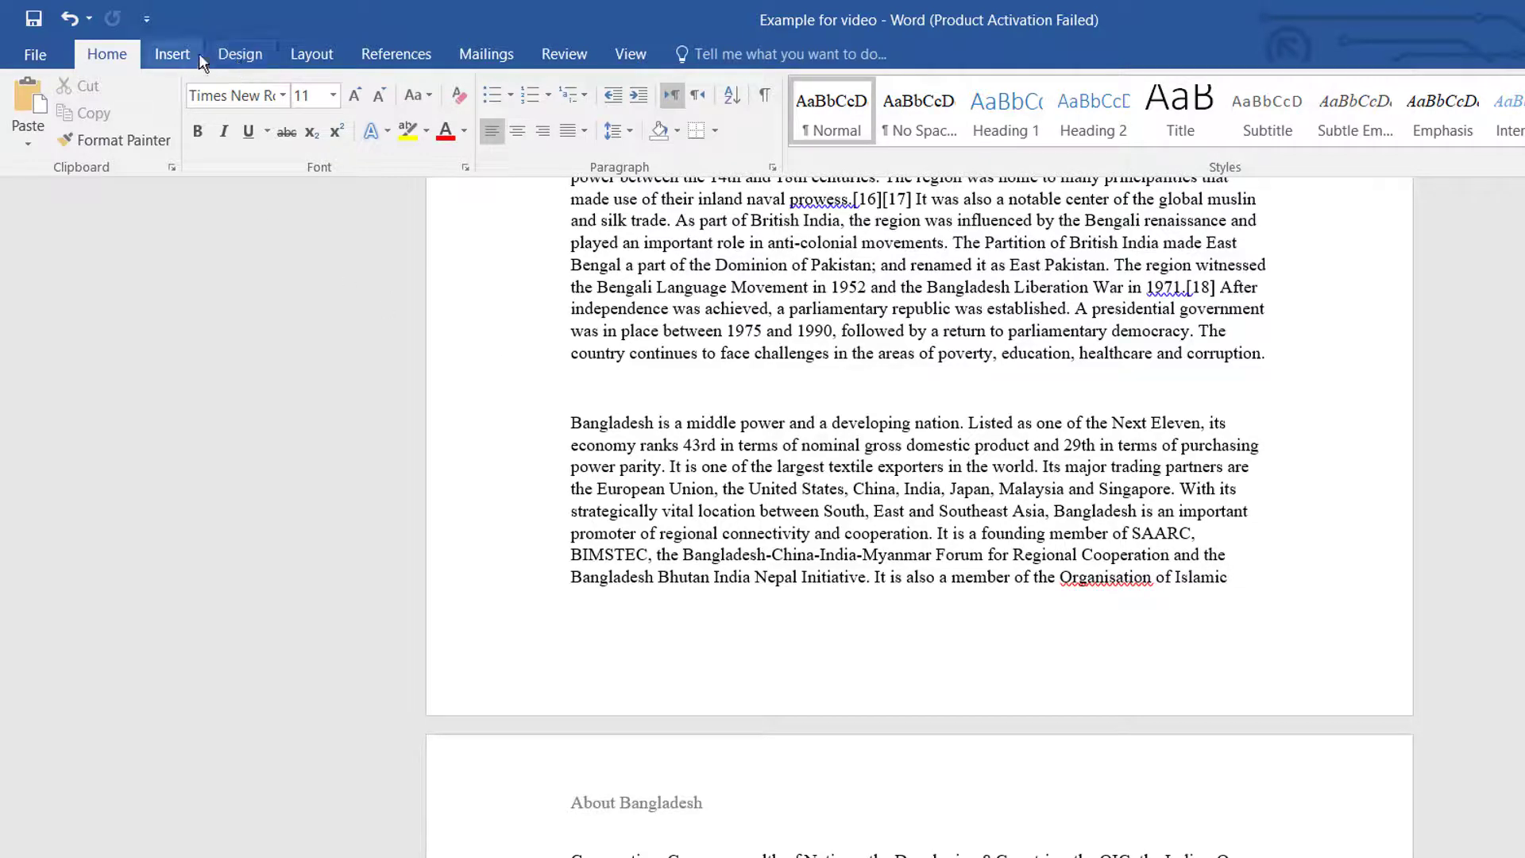
Step: Start a new section at 'Cooperation, Commonwealth of Nations' by applying page setup to This point forward
{"action": "left_click", "coordinate": [320, 56]}
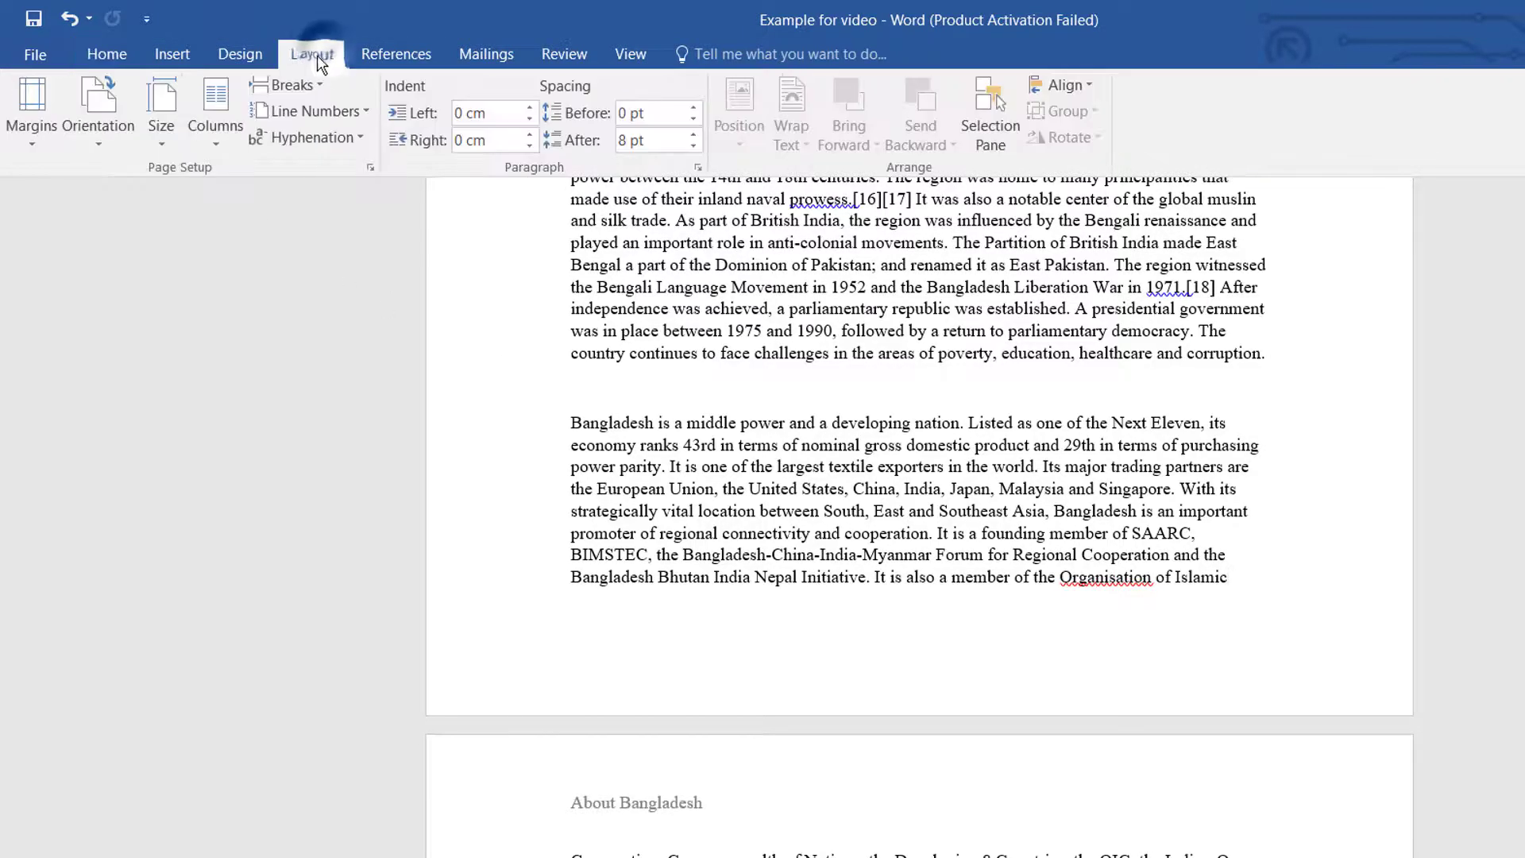
{"action": "left_click", "coordinate": [31, 143]}
{"action": "left_click", "coordinate": [103, 677]}
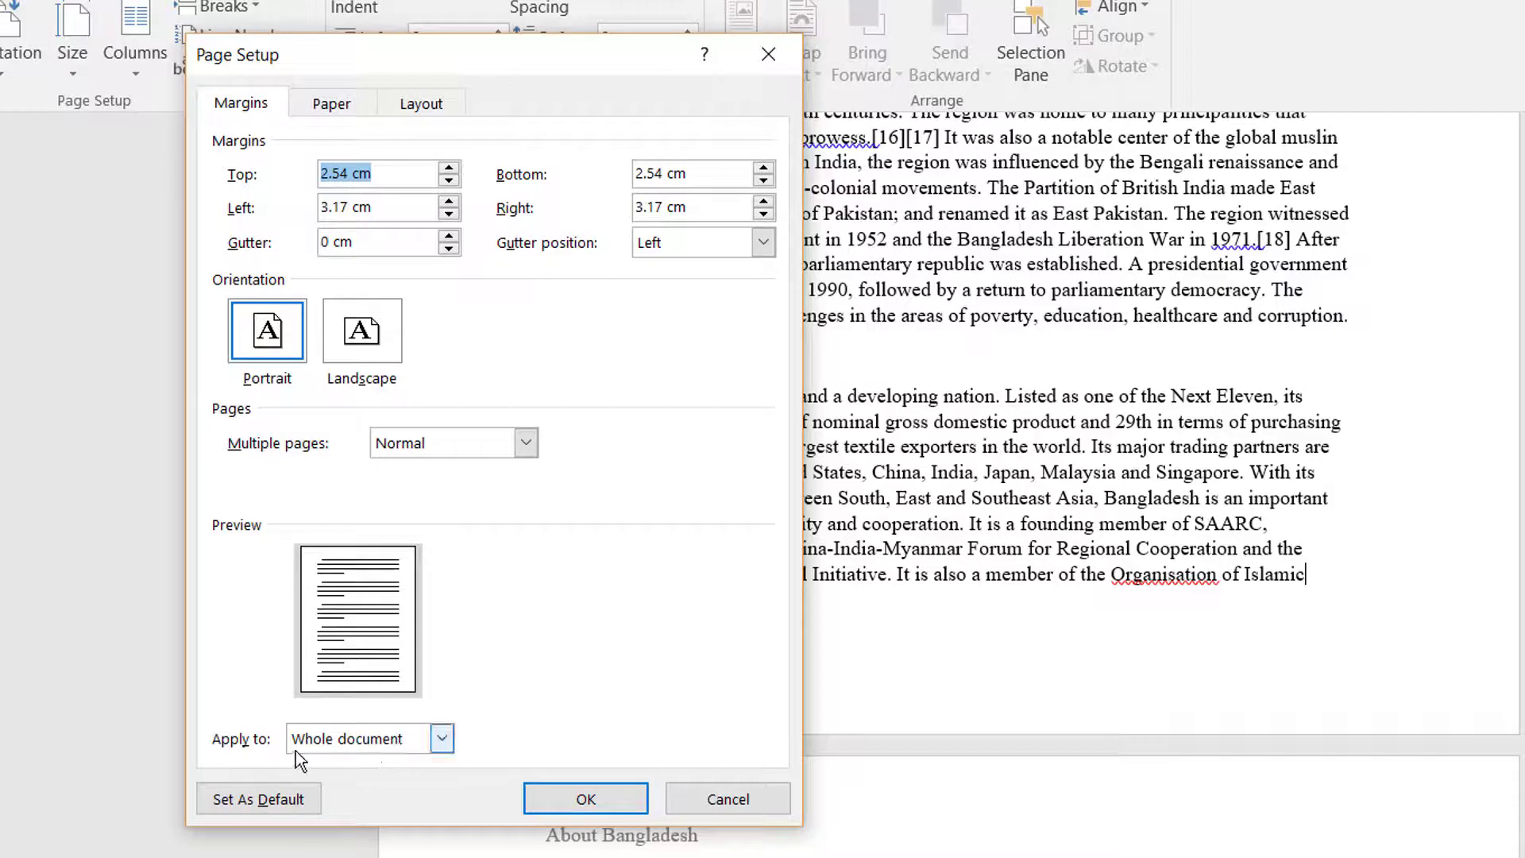
{"action": "left_click", "coordinate": [443, 739]}
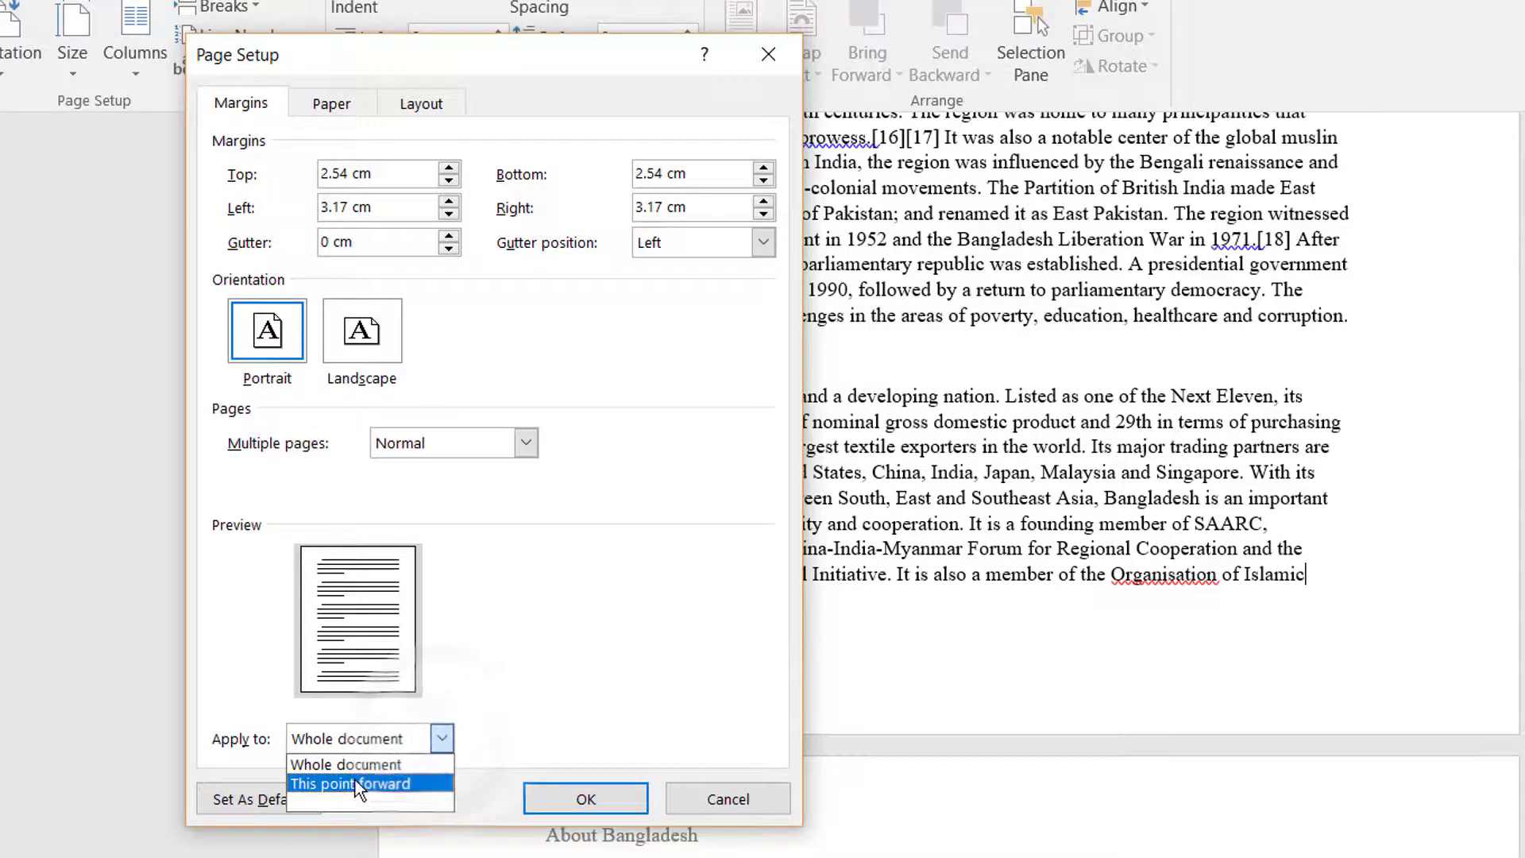
{"action": "left_click", "coordinate": [378, 786]}
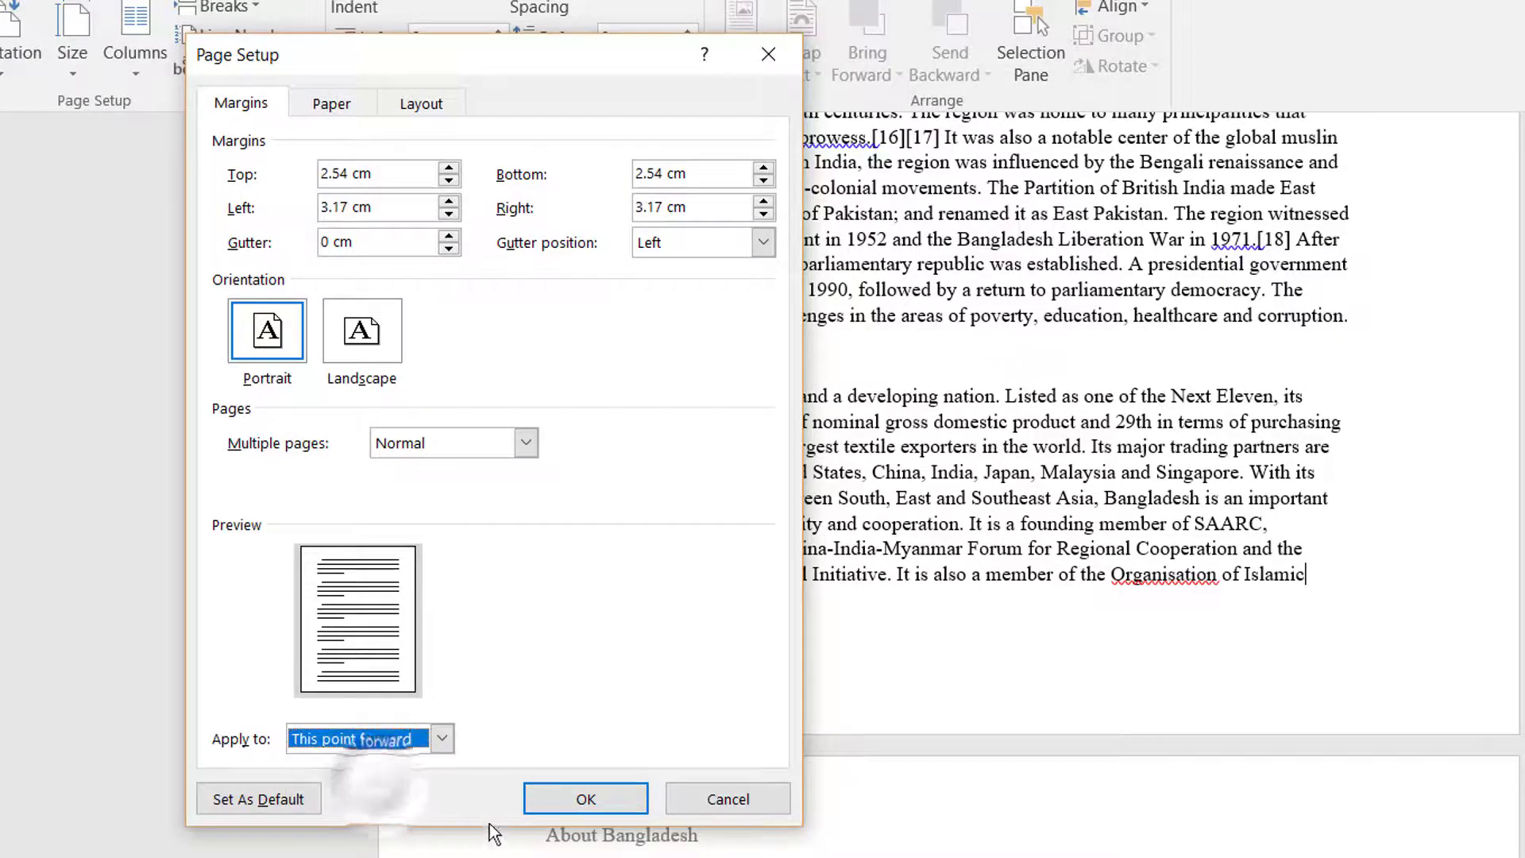
{"action": "left_click", "coordinate": [547, 808]}
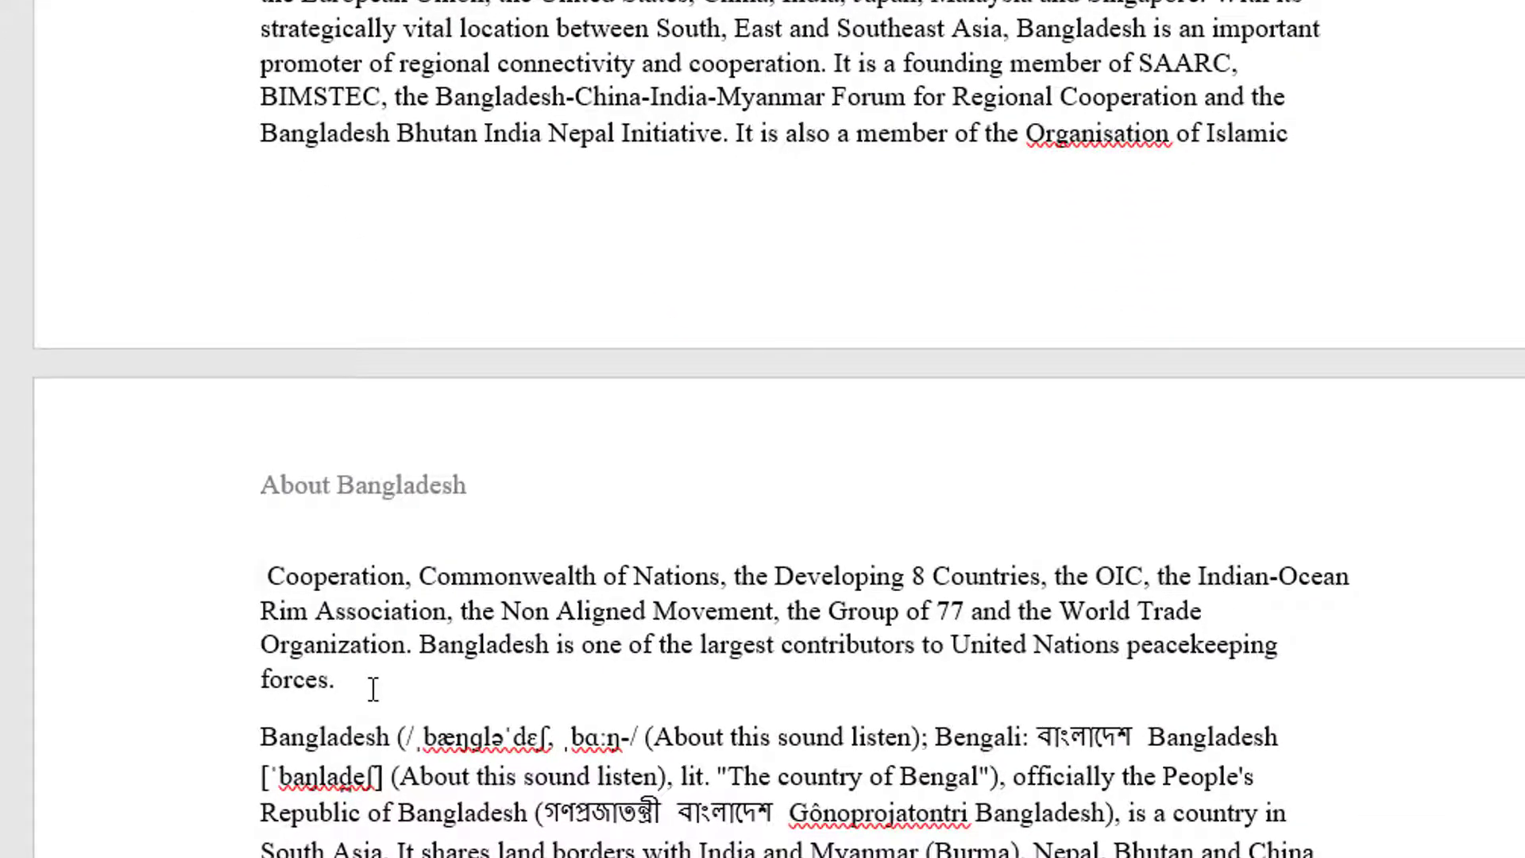
Step: Remove the stray space before 'Cooperation' and unlink section 2's header from section 1
{"action": "key", "text": "Delete"}
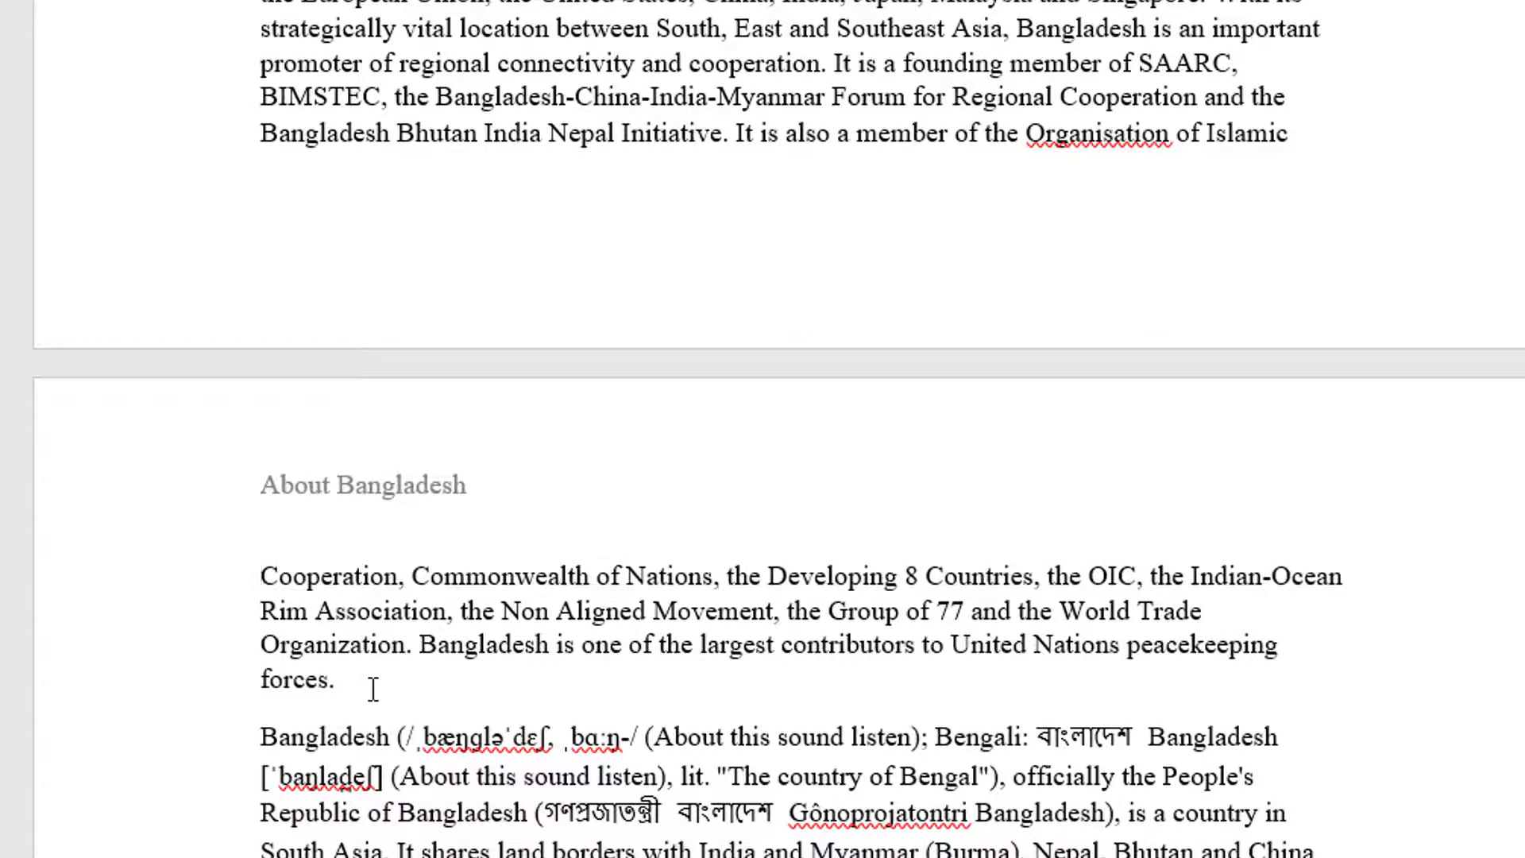
{"action": "double_click", "coordinate": [379, 492]}
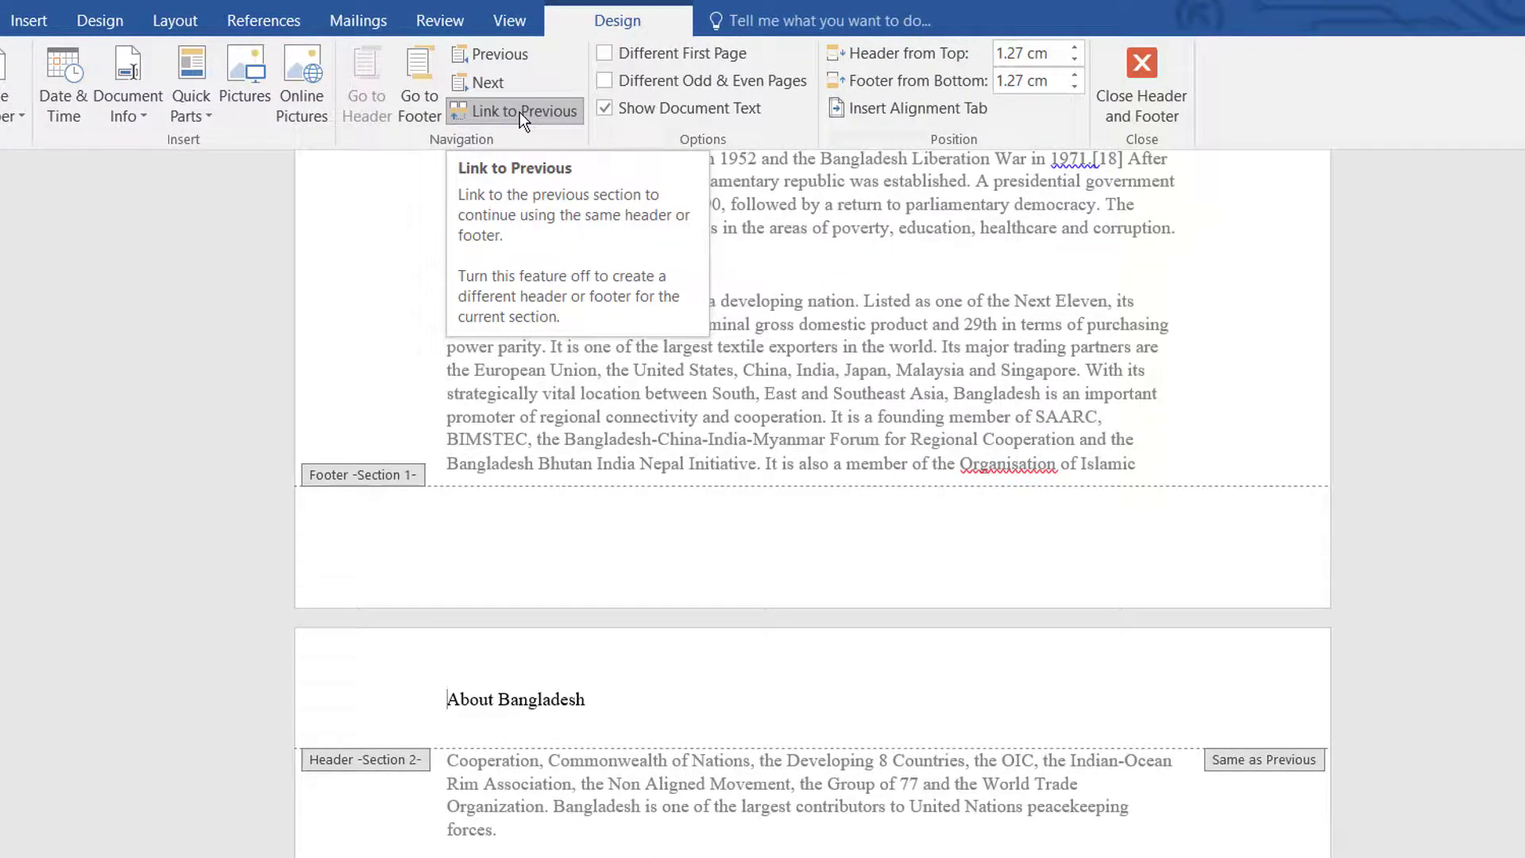
{"action": "left_click", "coordinate": [519, 112]}
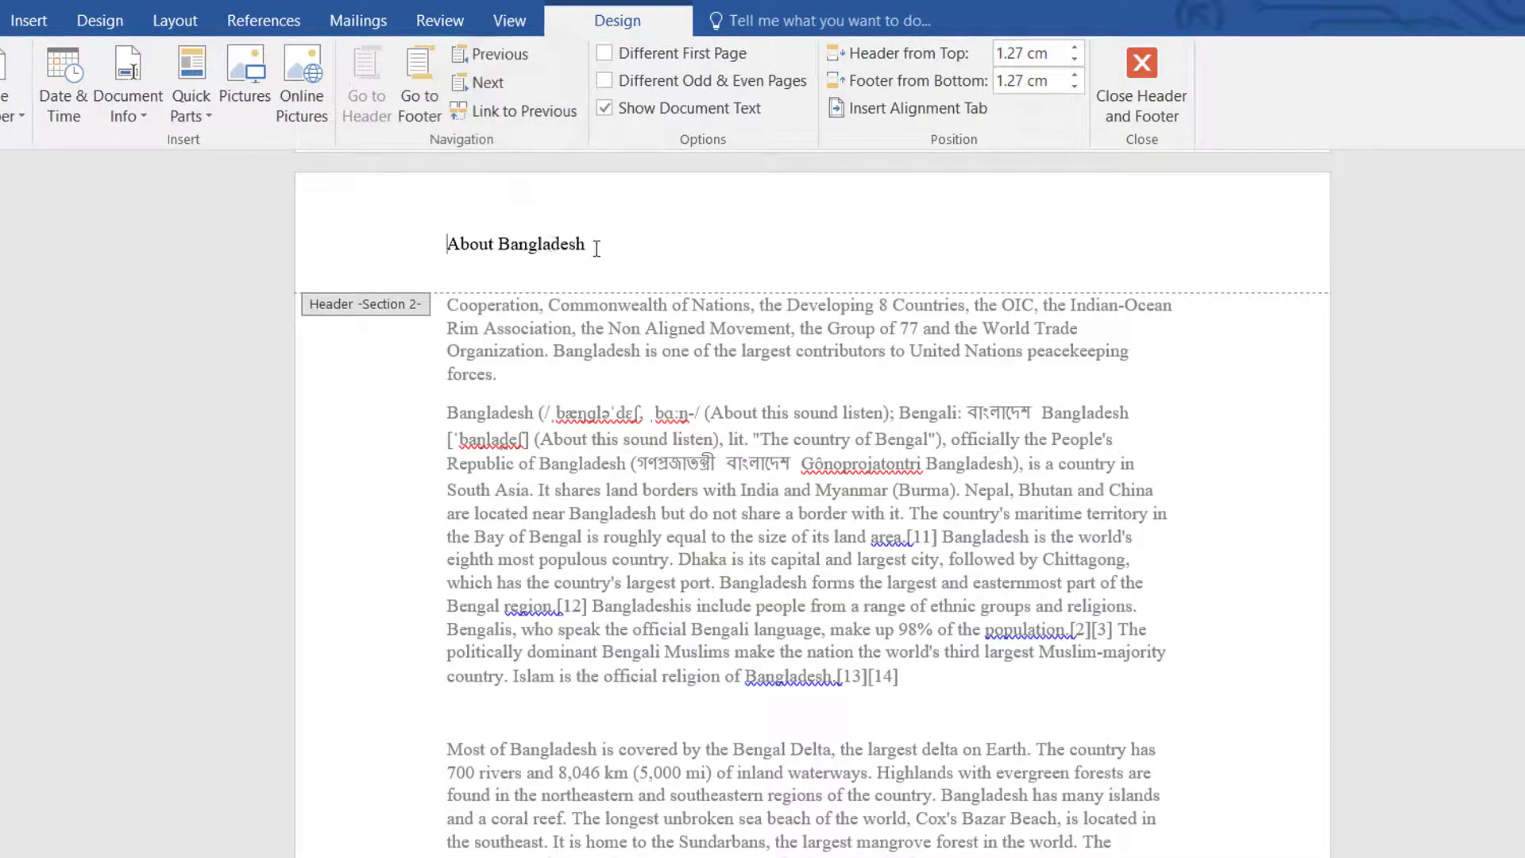
Step: Delete 'About' so the section 2 header reads just 'Bangladesh'
{"action": "left_click_drag", "start_coordinate": [597, 248], "coordinate": [441, 244]}
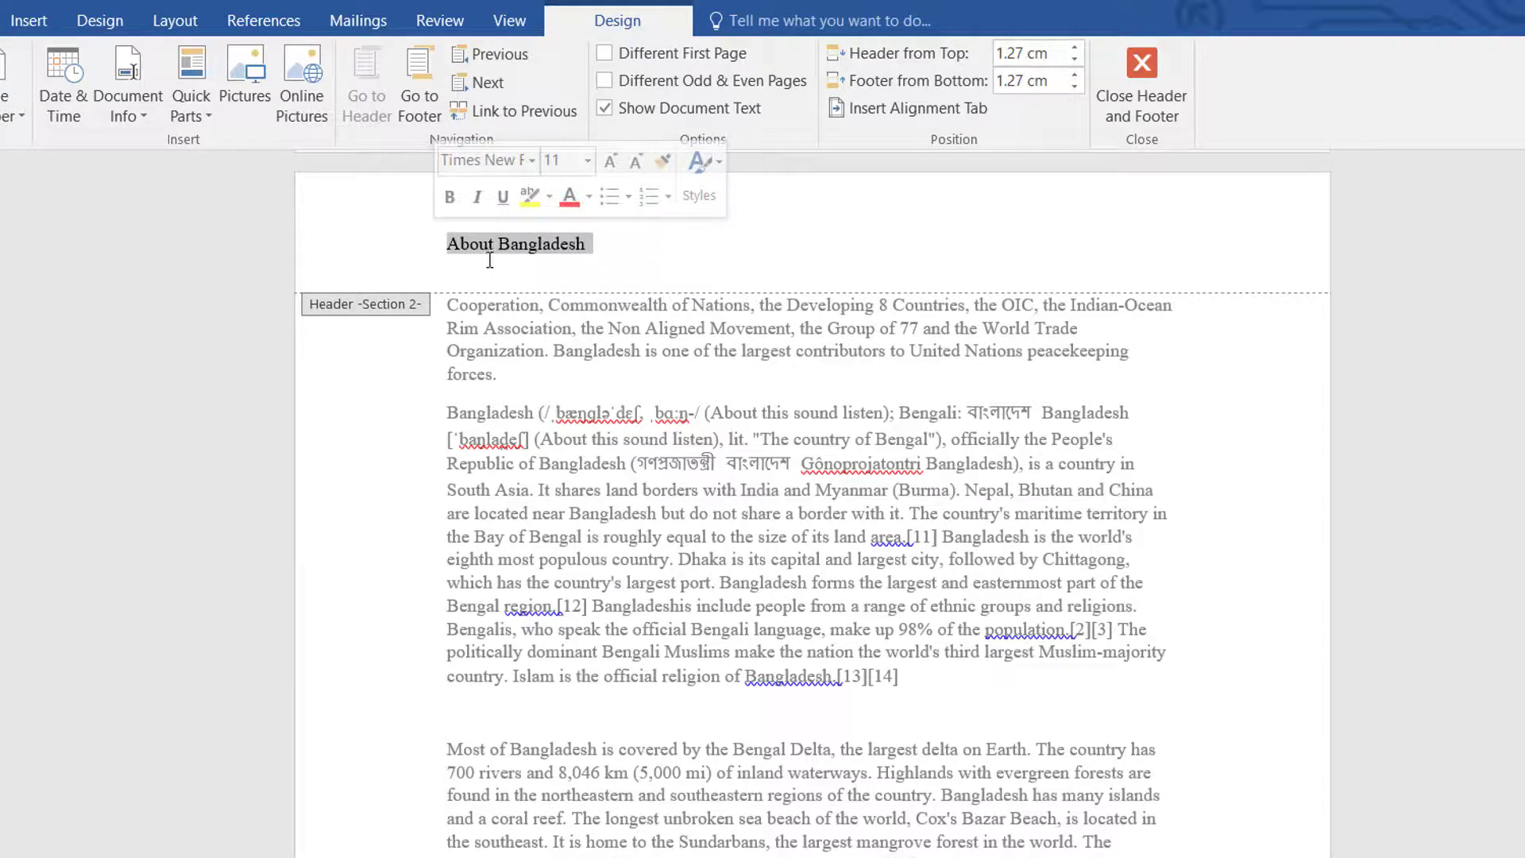
{"action": "left_click", "coordinate": [476, 251]}
{"action": "double_click", "coordinate": [457, 247]}
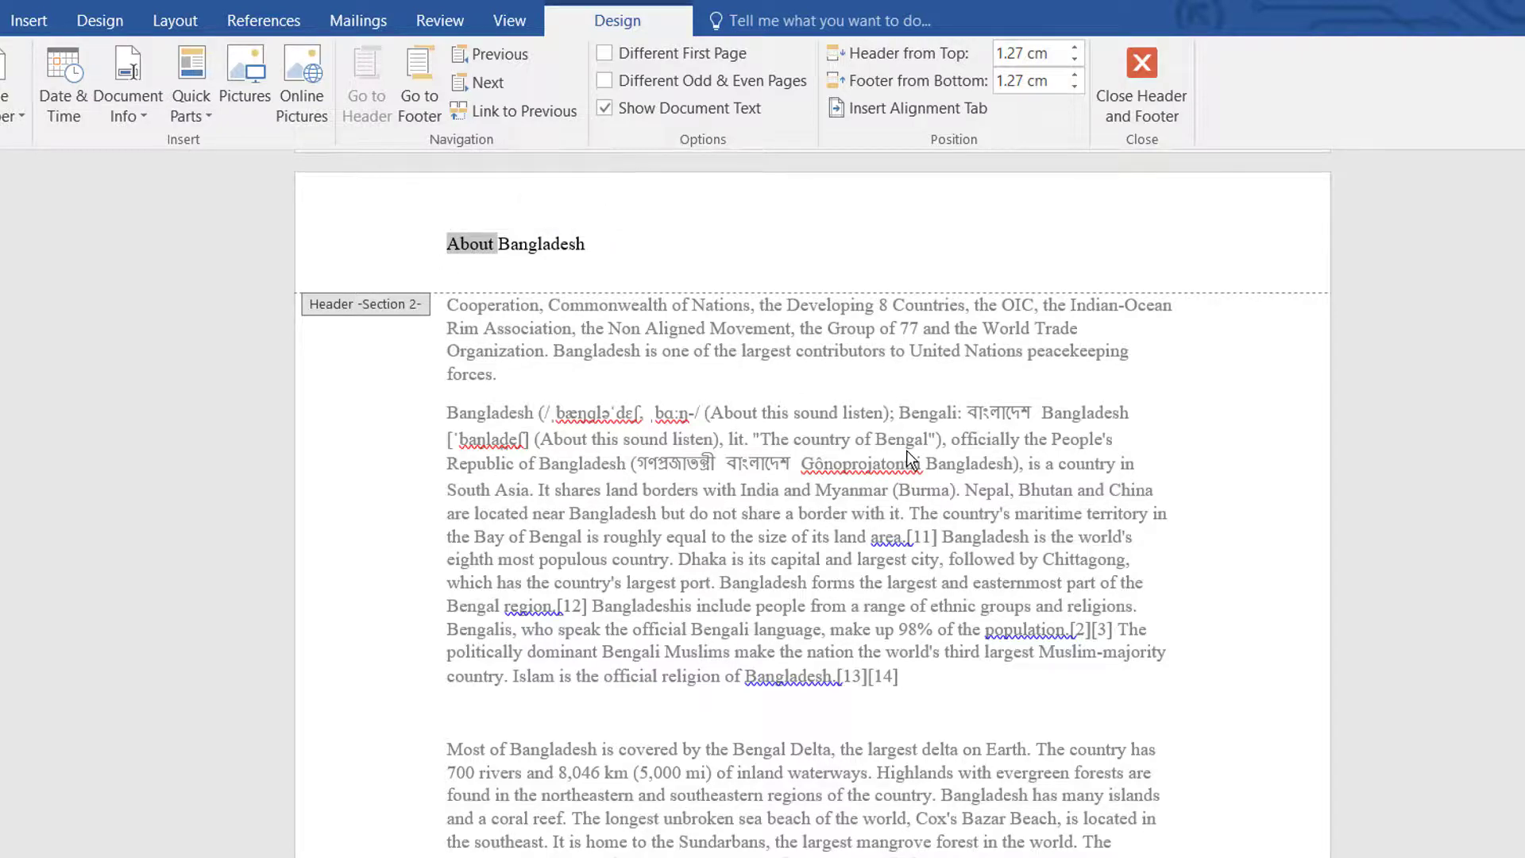
{"action": "key", "text": "Delete"}
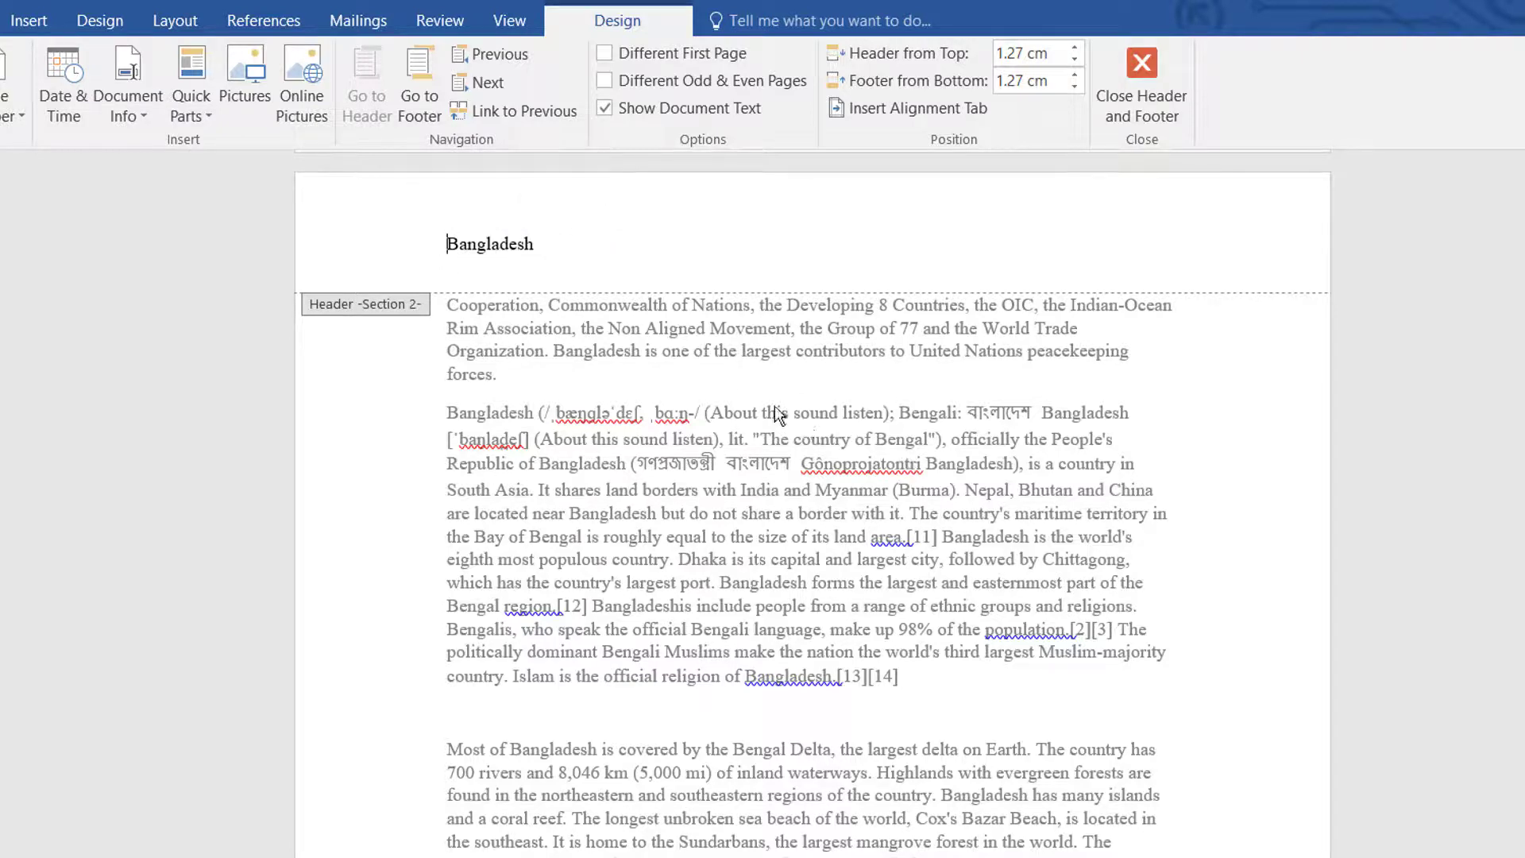
Step: Close the header, review the page headers, and place the cursor after 'Its major trading partners are'
{"action": "double_click", "coordinate": [499, 466]}
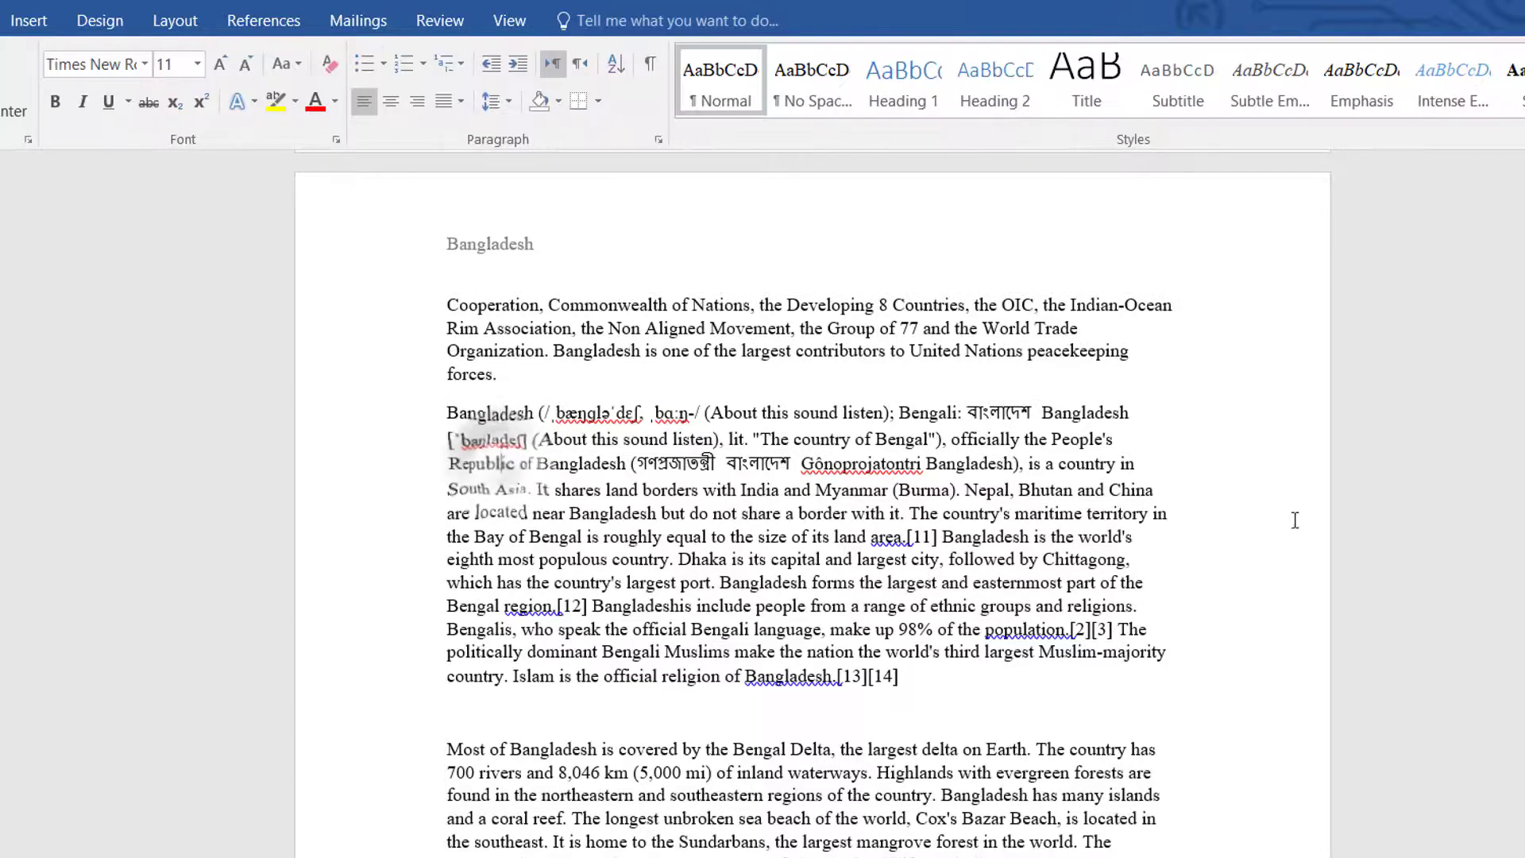
{"action": "key", "text": "ctrl+z"}
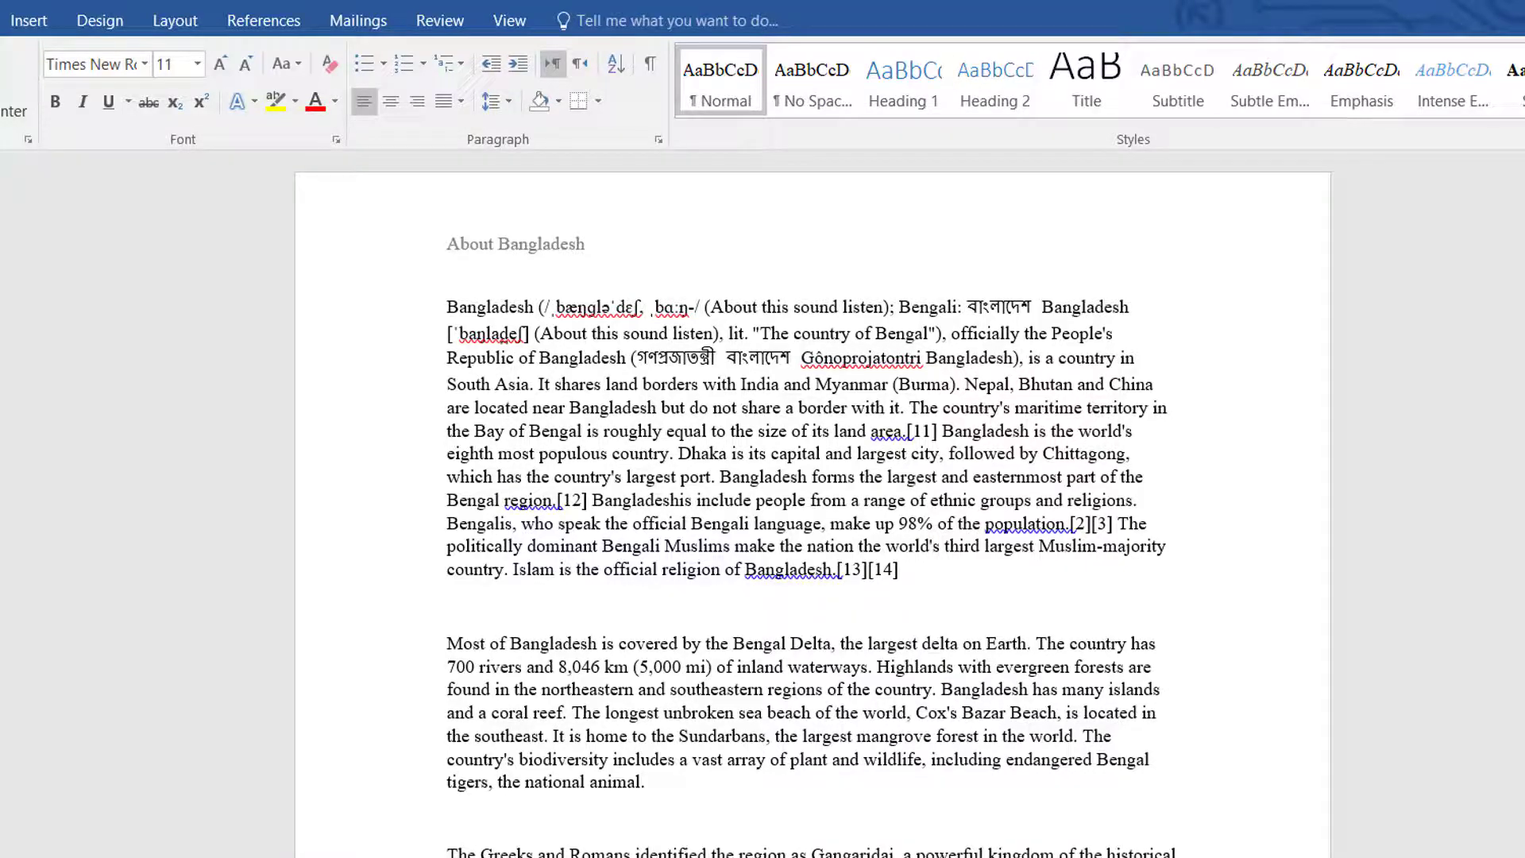
{"action": "scroll", "coordinate": [693, 521], "scroll_direction": "down", "scroll_amount": 15}
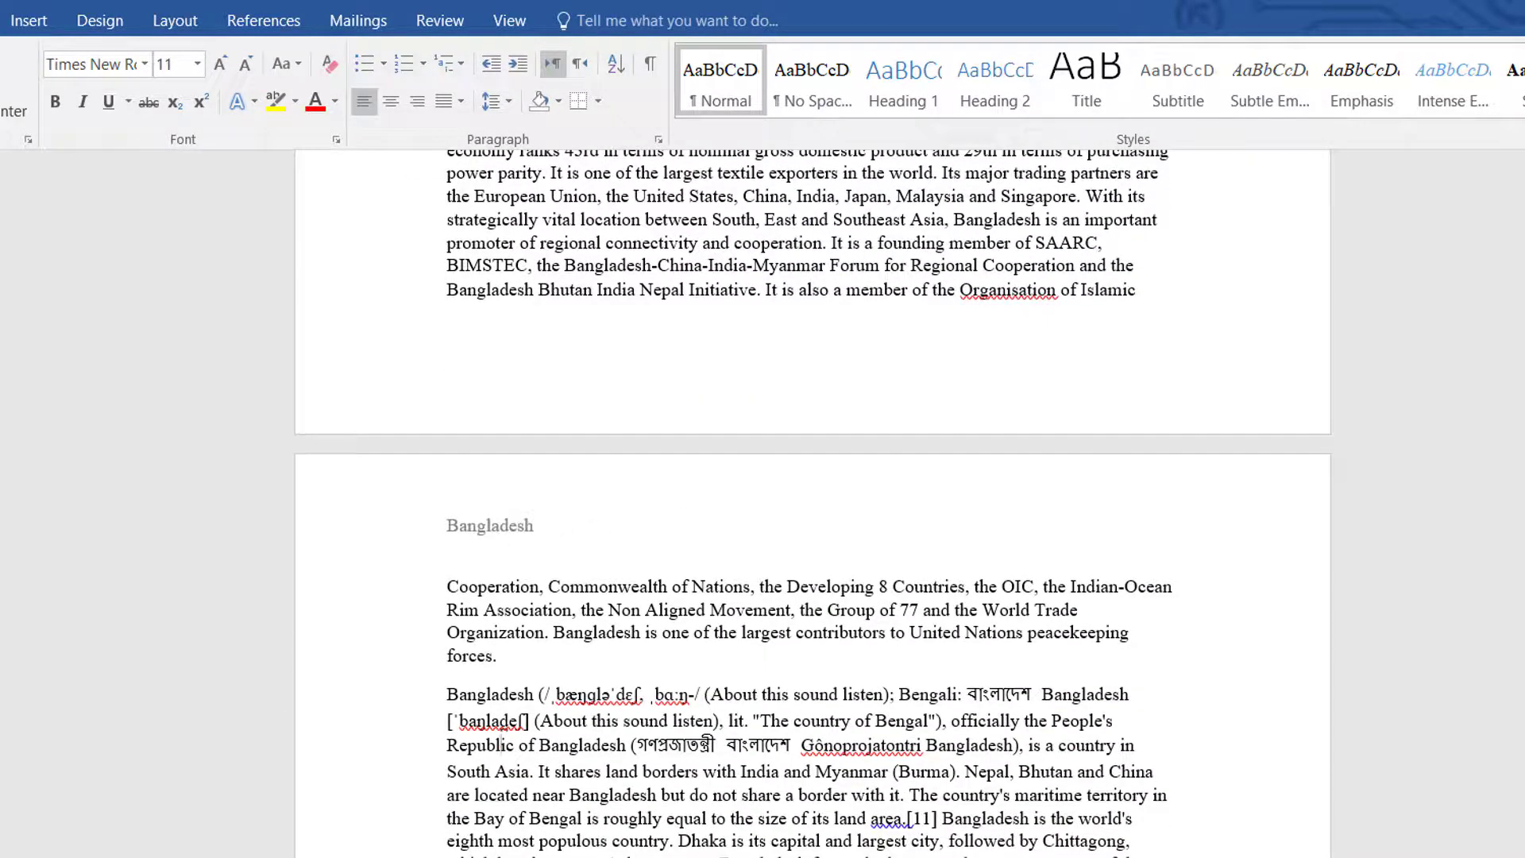
{"action": "scroll", "coordinate": [811, 503], "scroll_direction": "down", "scroll_amount": 13}
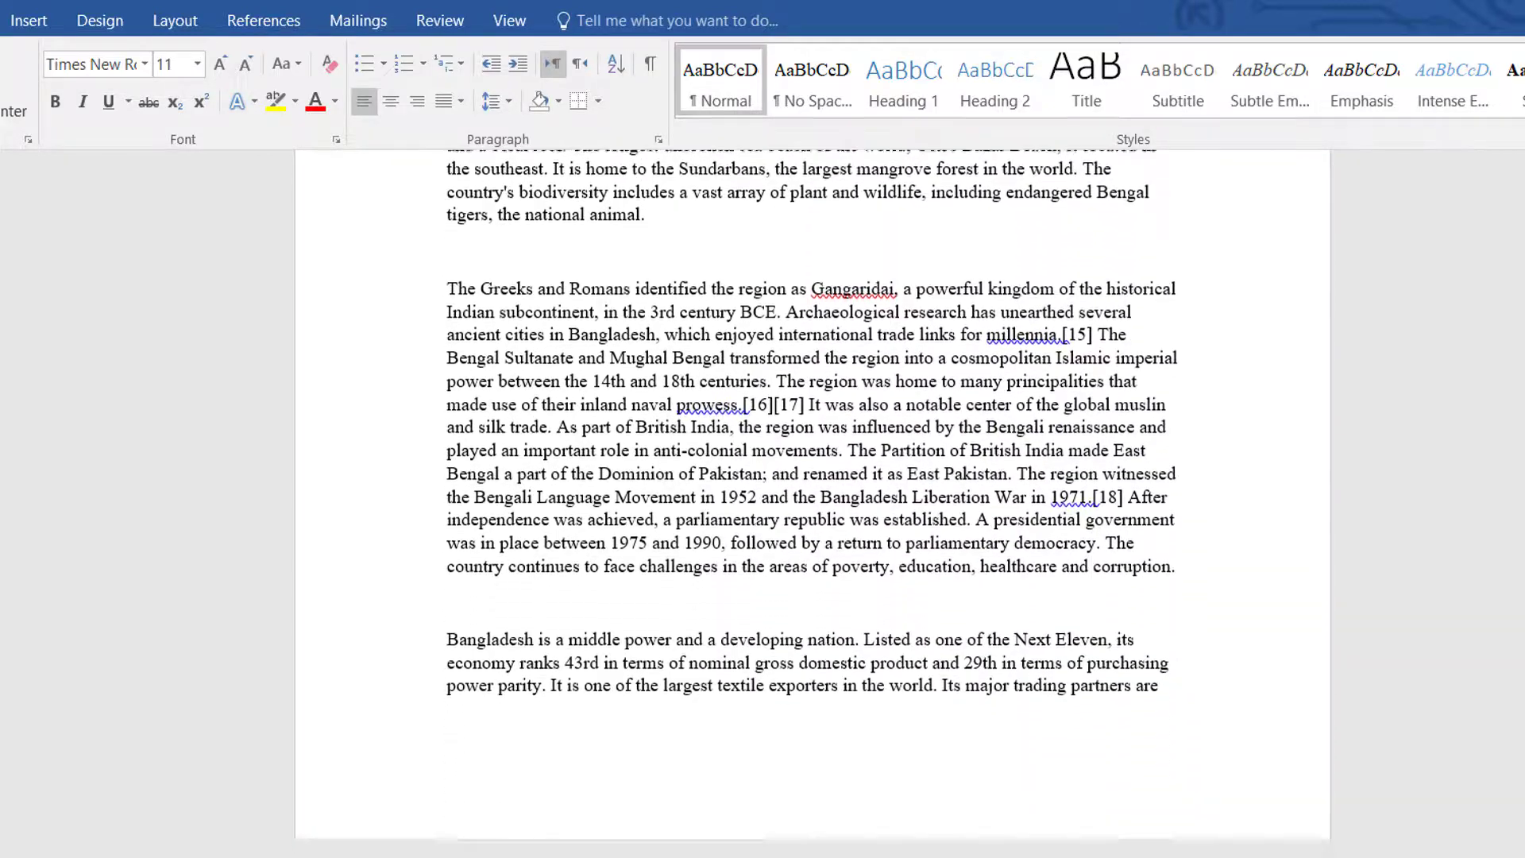
{"action": "scroll", "coordinate": [811, 503], "scroll_direction": "down", "scroll_amount": 3}
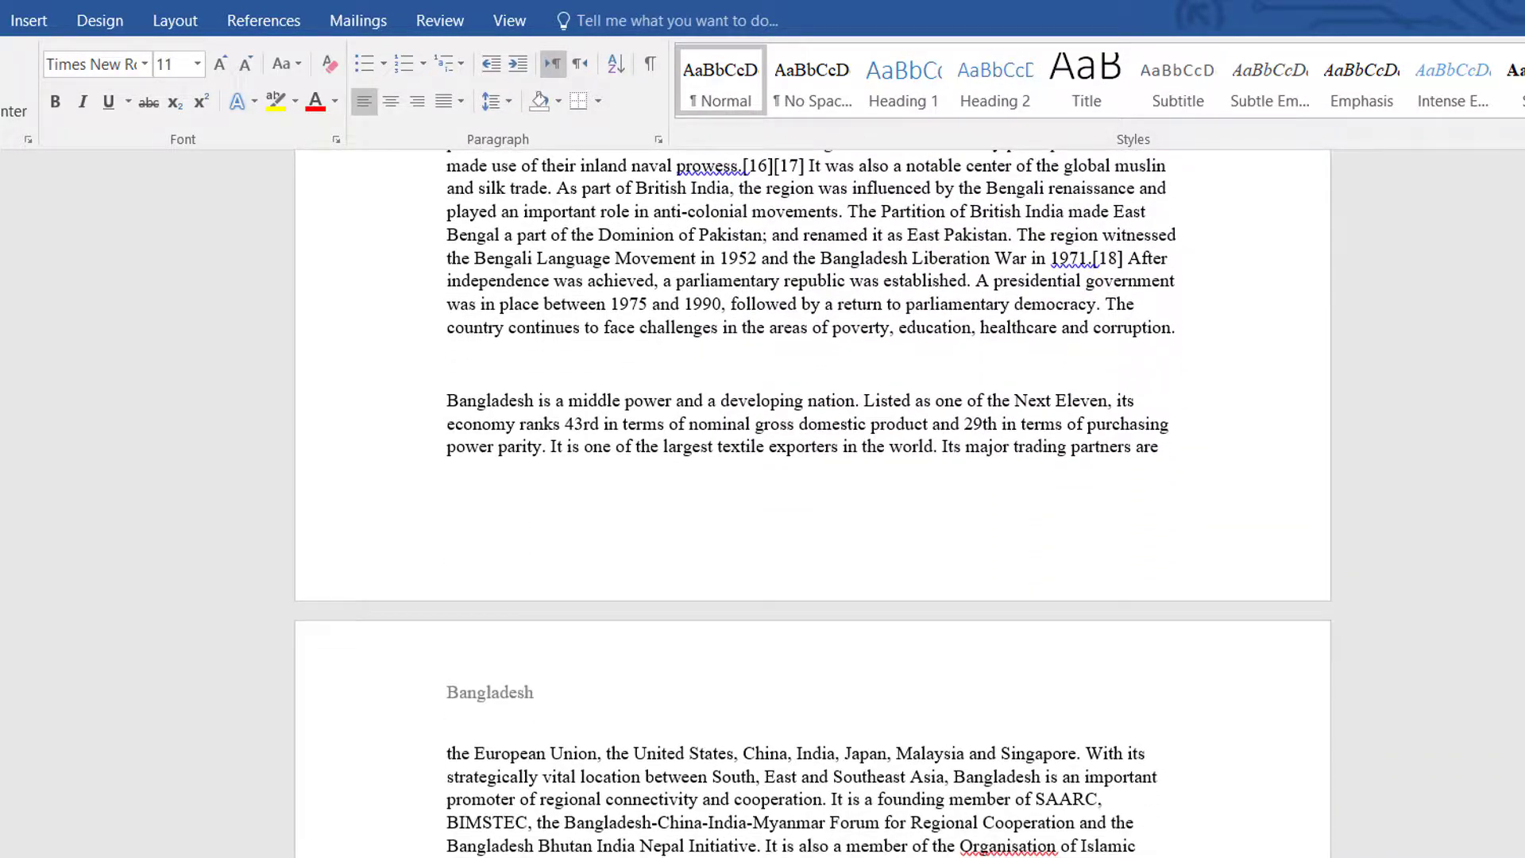
{"action": "scroll", "coordinate": [1215, 536], "scroll_direction": "up", "scroll_amount": 4}
{"action": "scroll", "coordinate": [1214, 537], "scroll_direction": "down", "scroll_amount": 3}
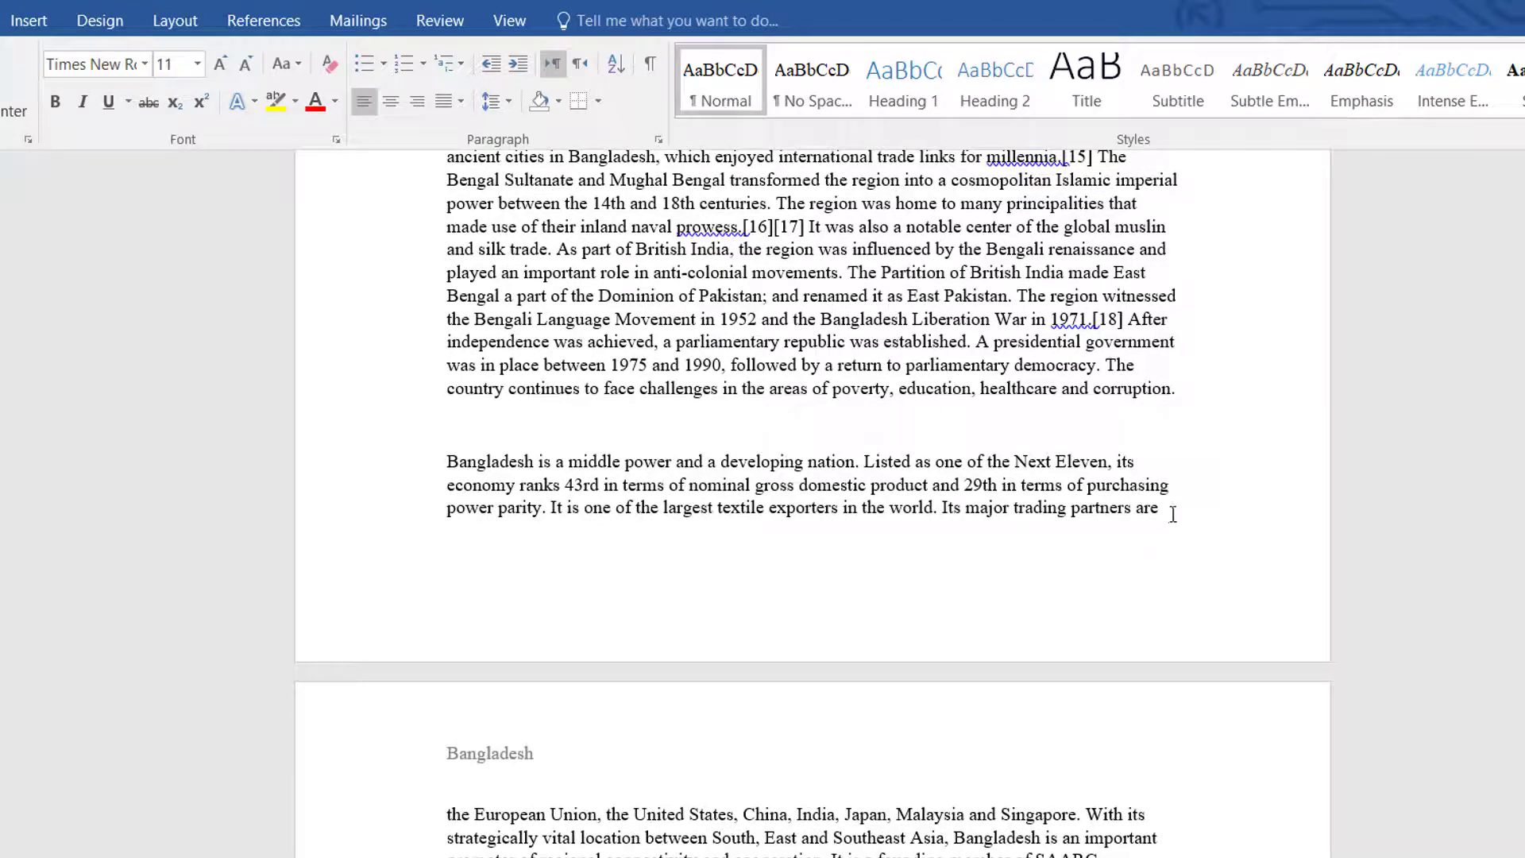
{"action": "left_click", "coordinate": [1162, 508]}
Step: Start a new section at 'the European Union' by applying page setup to This point forward
{"action": "left_click", "coordinate": [175, 20]}
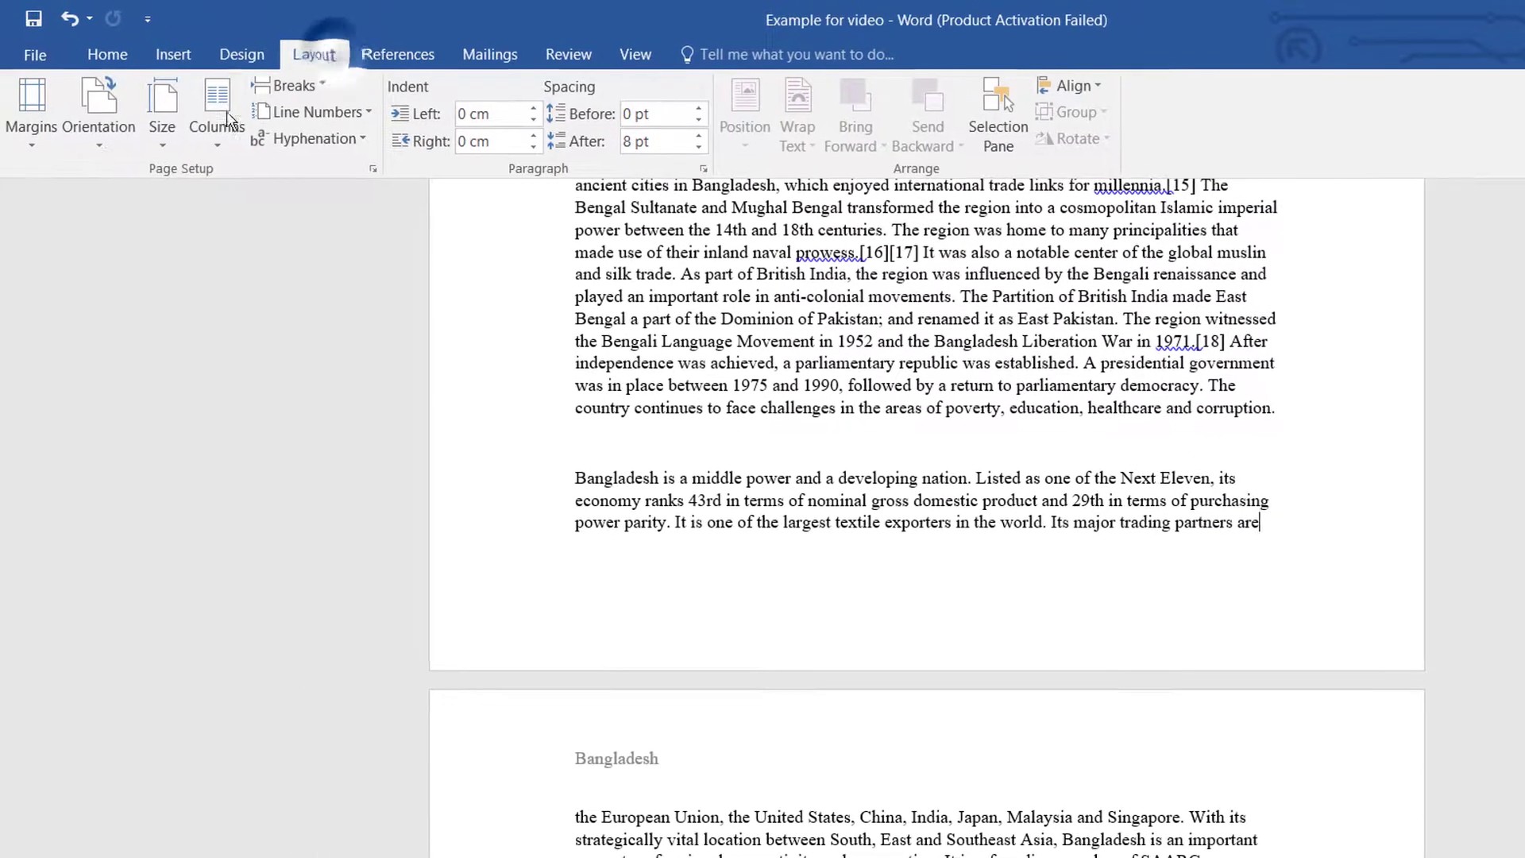
{"action": "left_click", "coordinate": [29, 143]}
{"action": "left_click", "coordinate": [96, 678]}
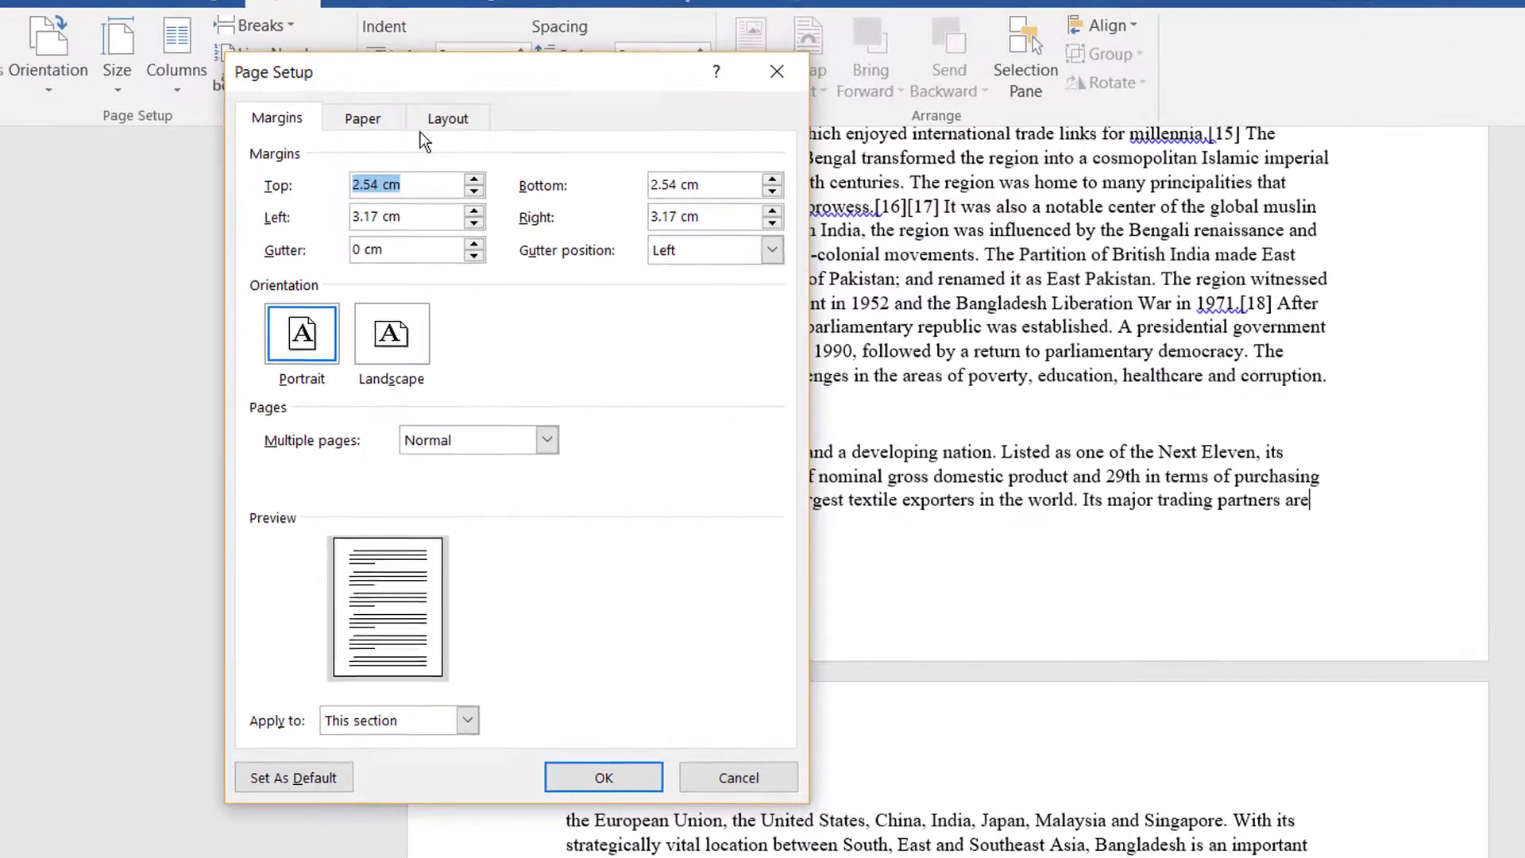
{"action": "left_click", "coordinate": [464, 719]}
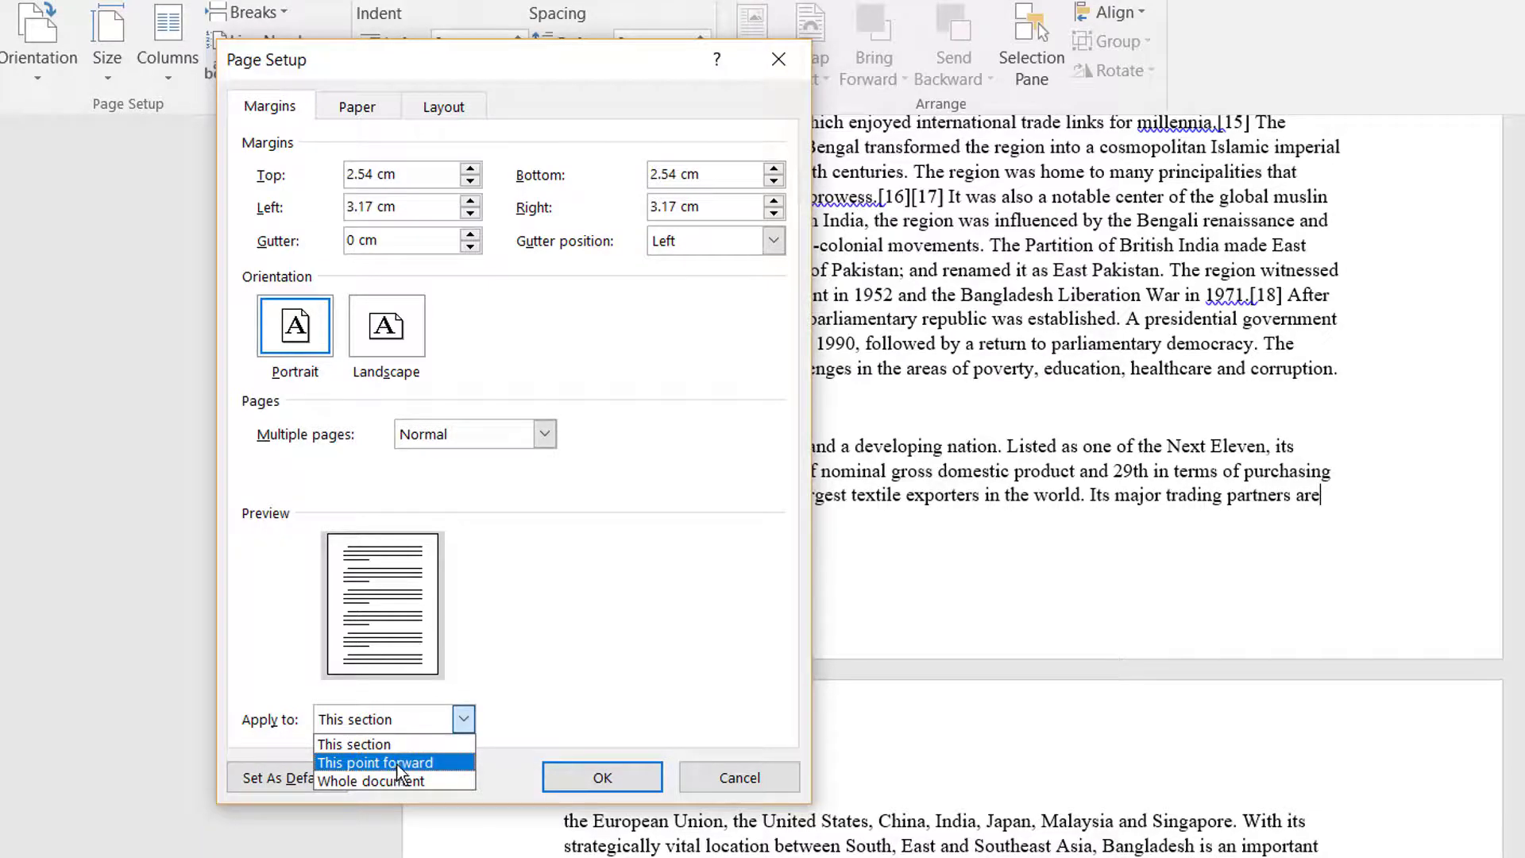
{"action": "left_click", "coordinate": [394, 763]}
{"action": "left_click", "coordinate": [601, 777]}
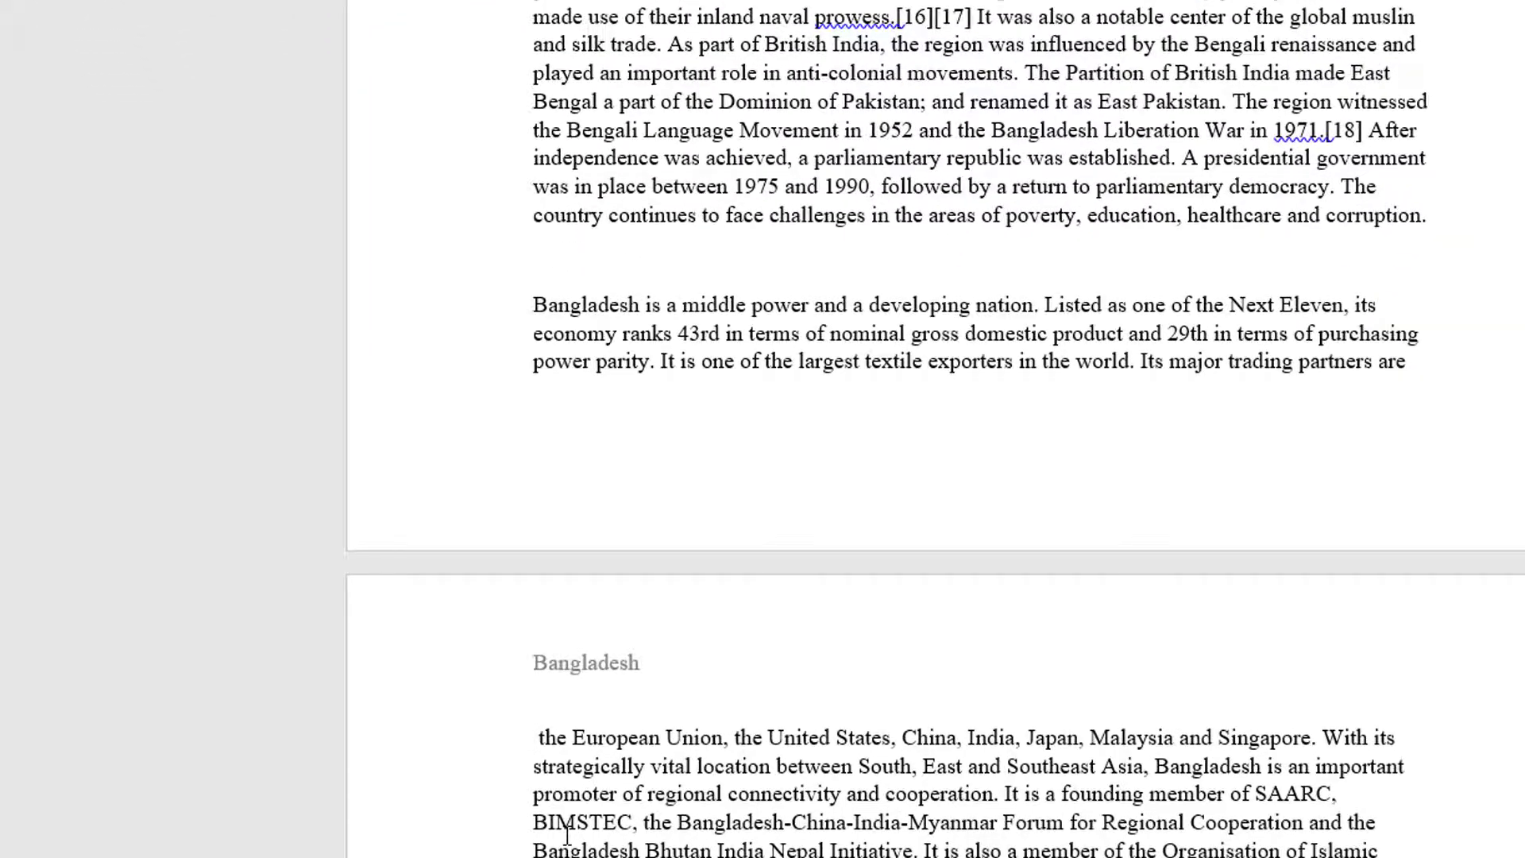
Step: Remove the stray leading space, unlink the section 3 header, and change its text to 'Tech'
{"action": "key", "text": "Delete"}
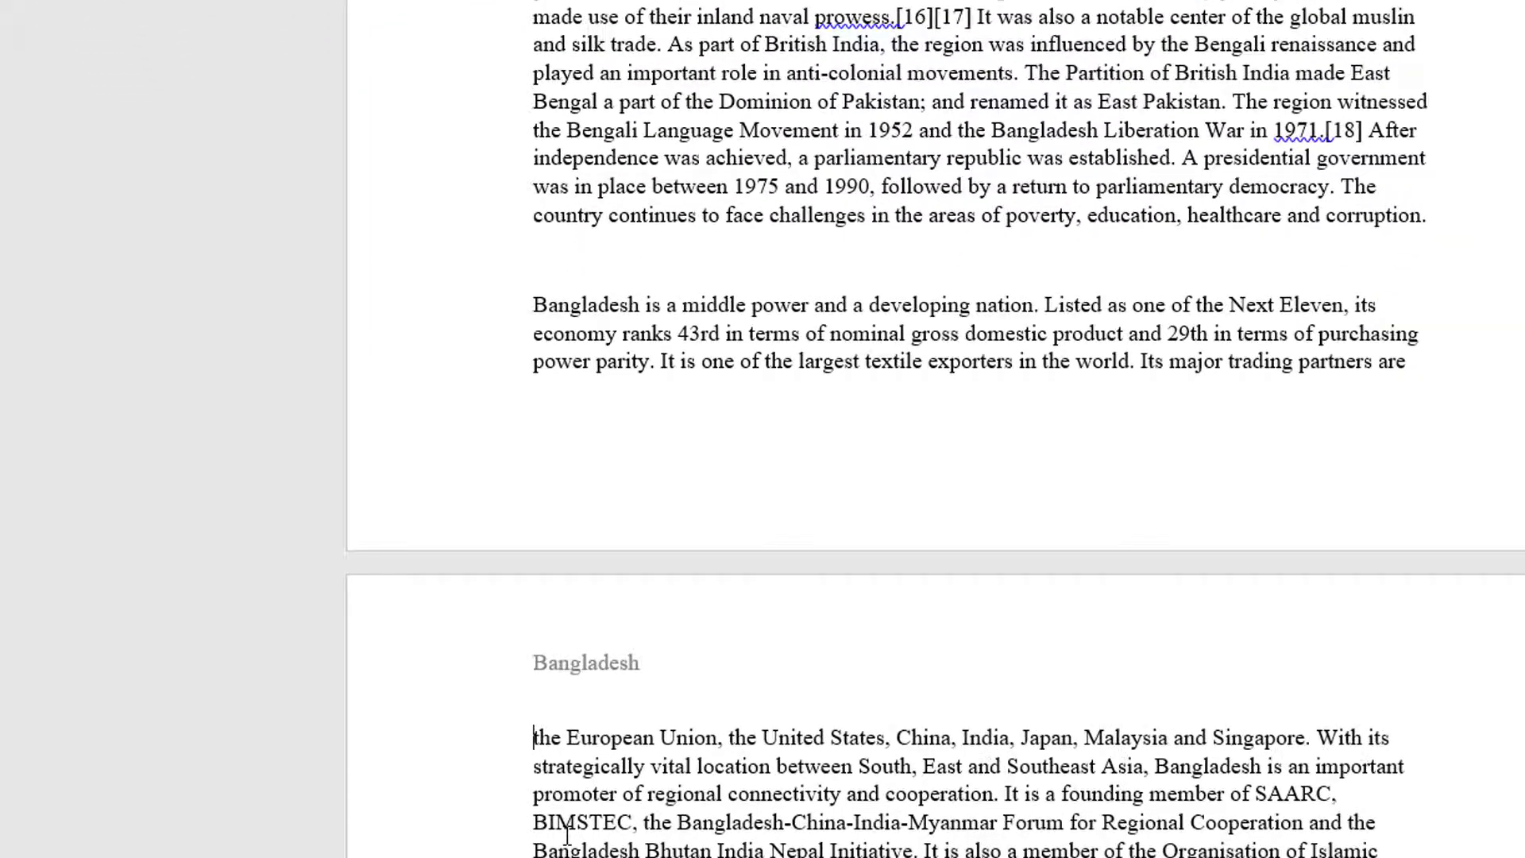
{"action": "double_click", "coordinate": [594, 667]}
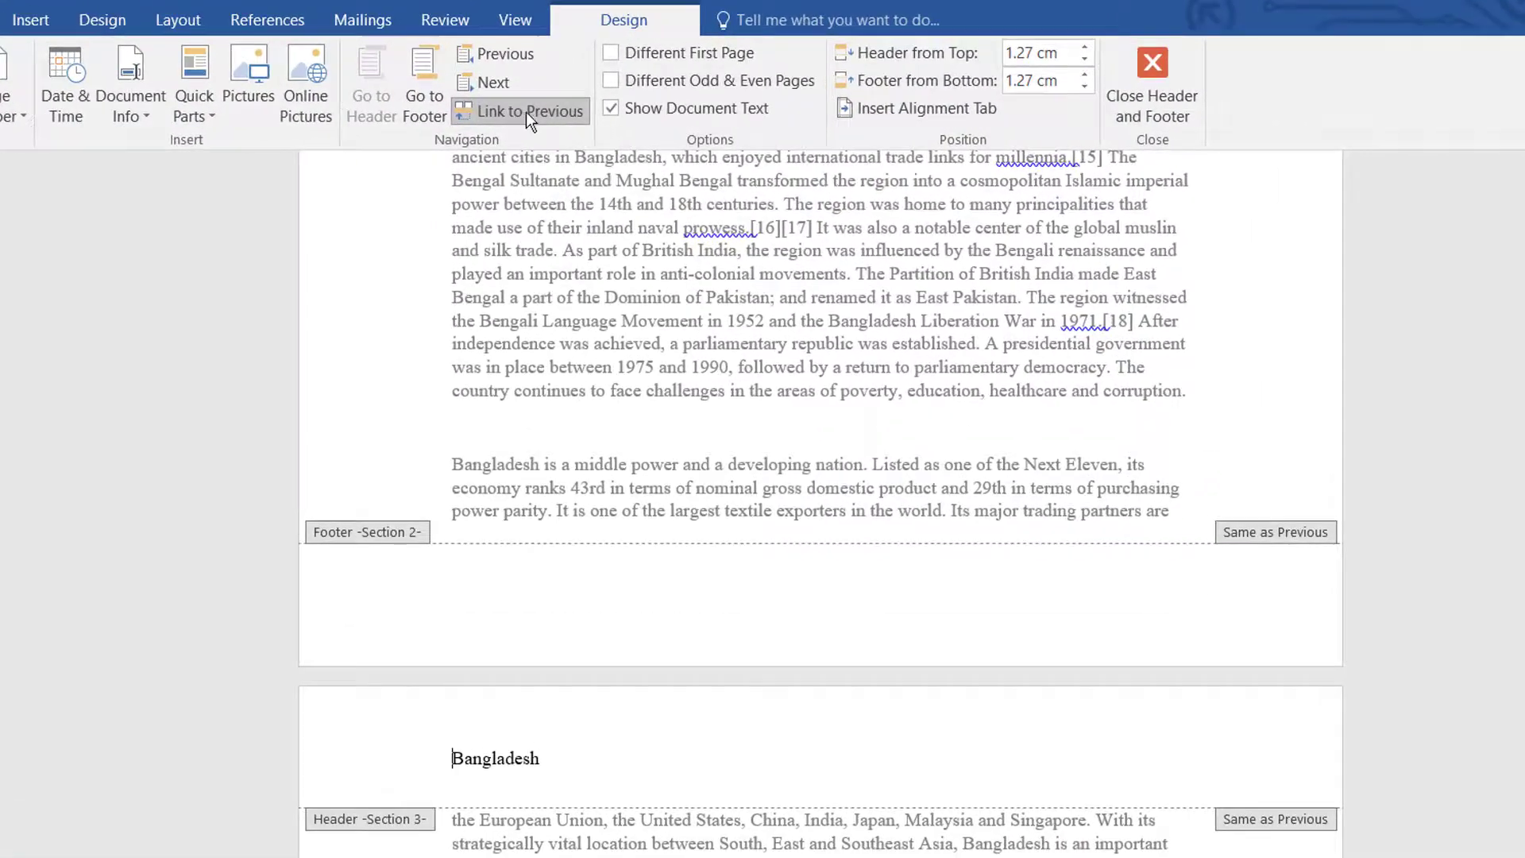
{"action": "left_click", "coordinate": [529, 115]}
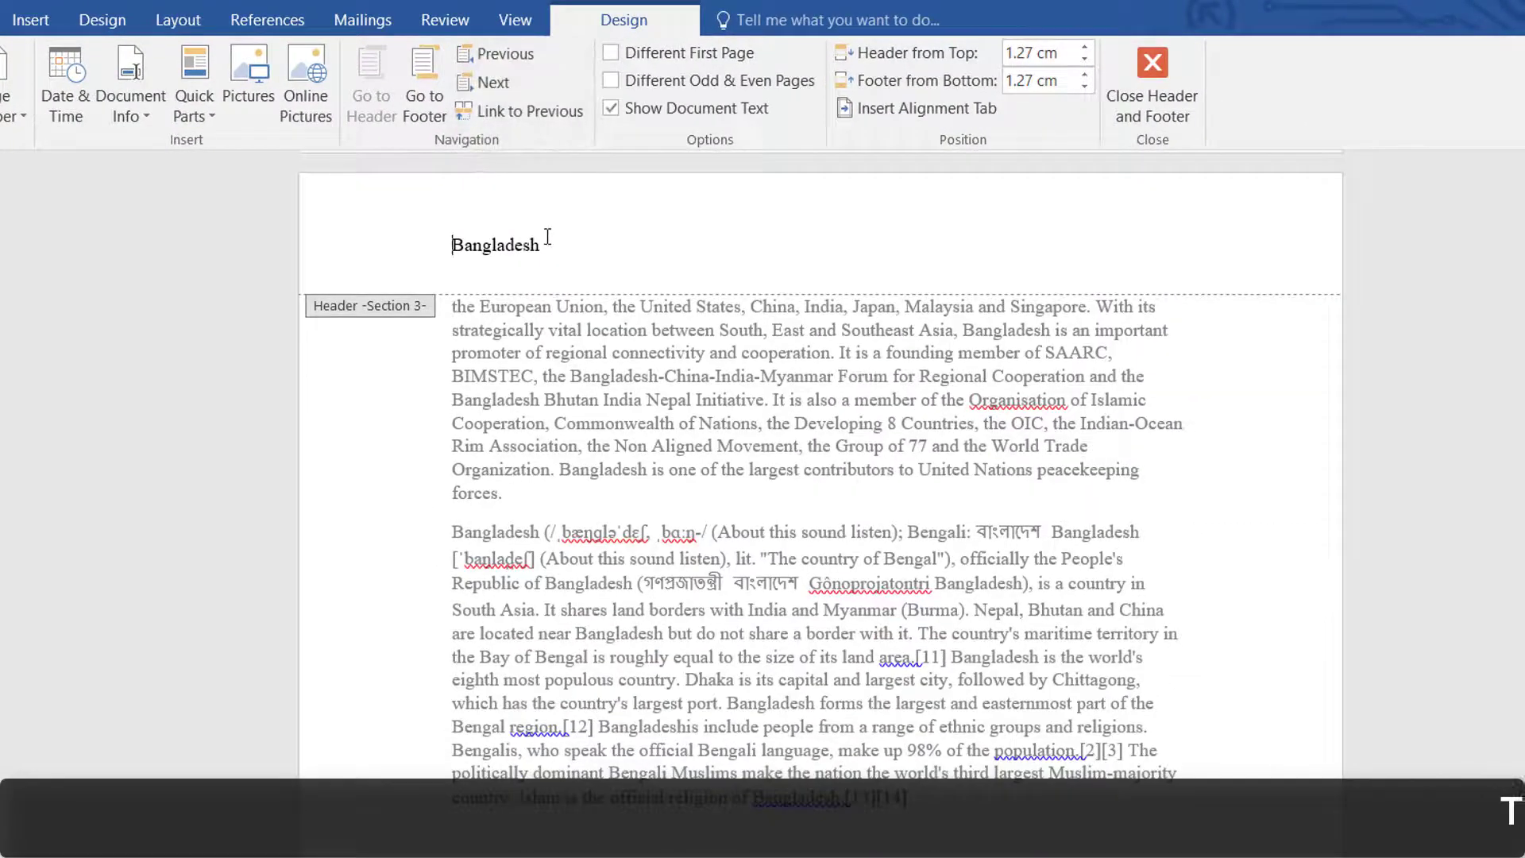
{"action": "left_click_drag", "start_coordinate": [560, 251], "coordinate": [449, 252]}
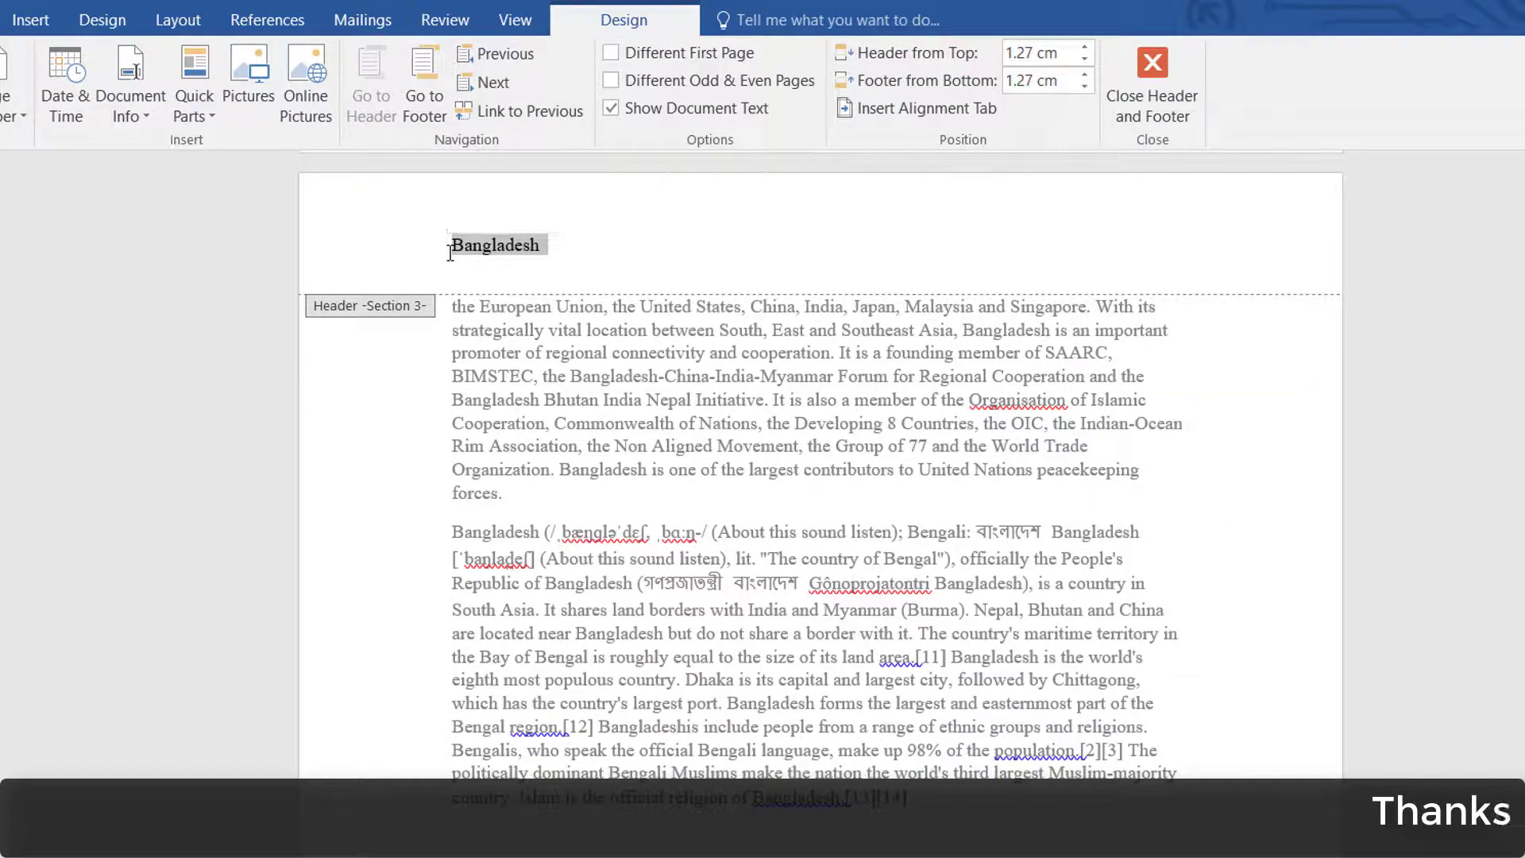
{"action": "type", "text": "Tech"}
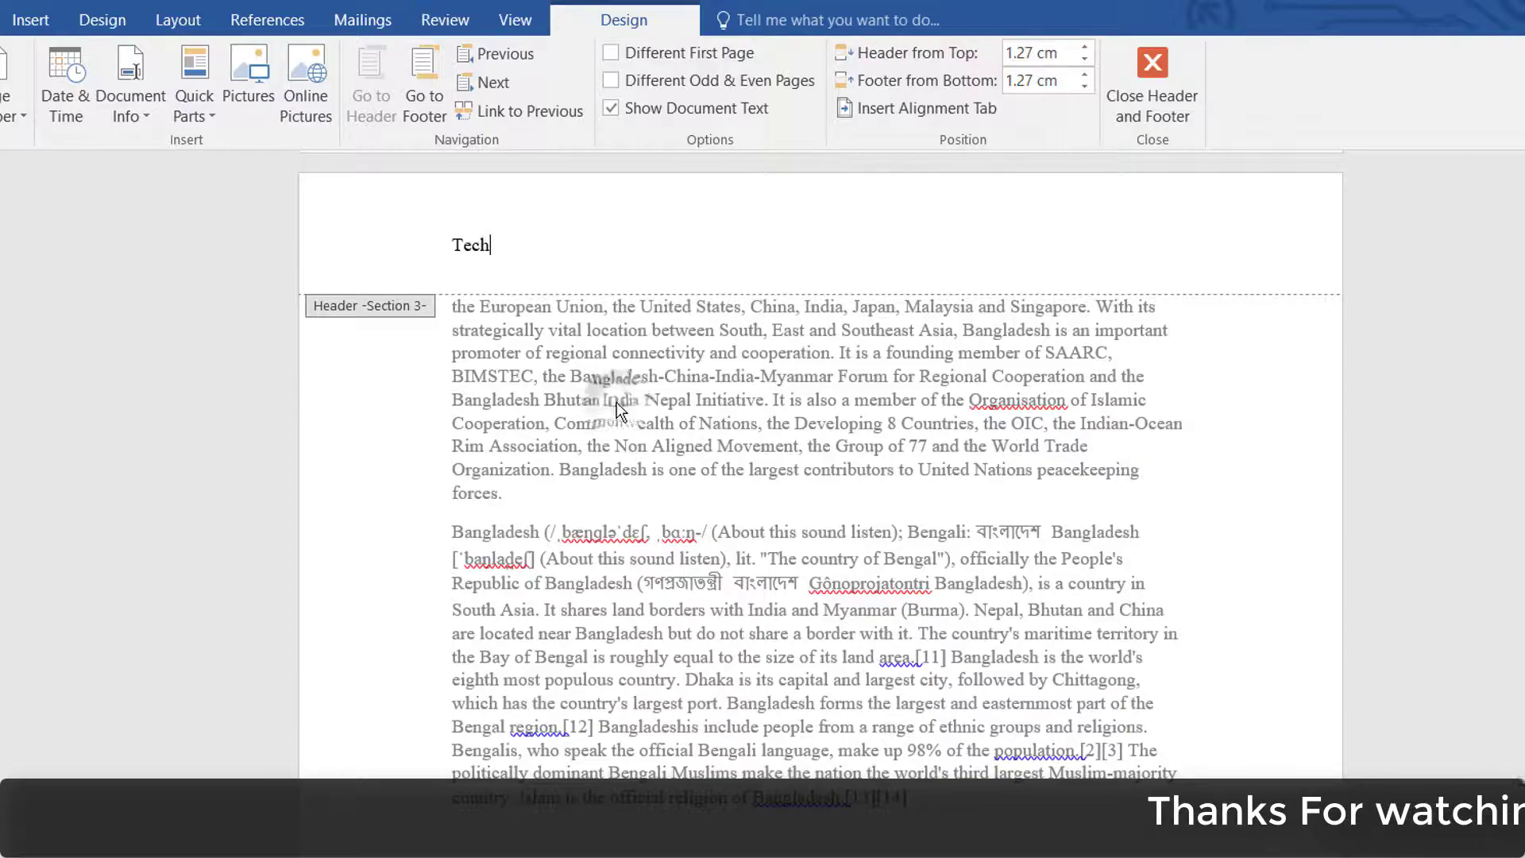
{"action": "double_click", "coordinate": [616, 401]}
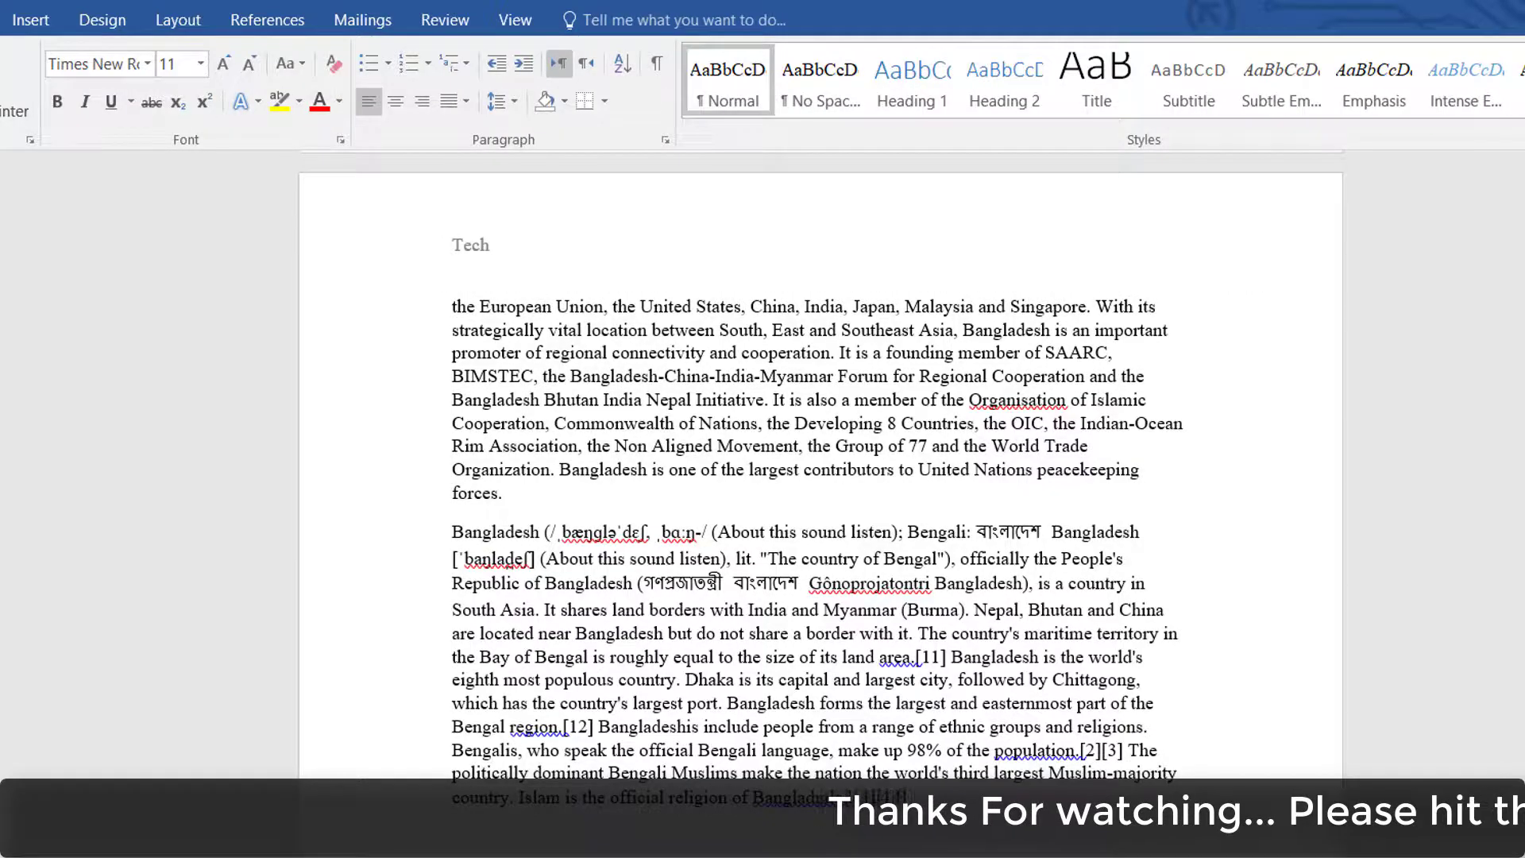
{"action": "scroll", "coordinate": [821, 477], "scroll_direction": "down", "scroll_amount": 20}
{"action": "scroll", "coordinate": [820, 477], "scroll_direction": "up", "scroll_amount": 5}
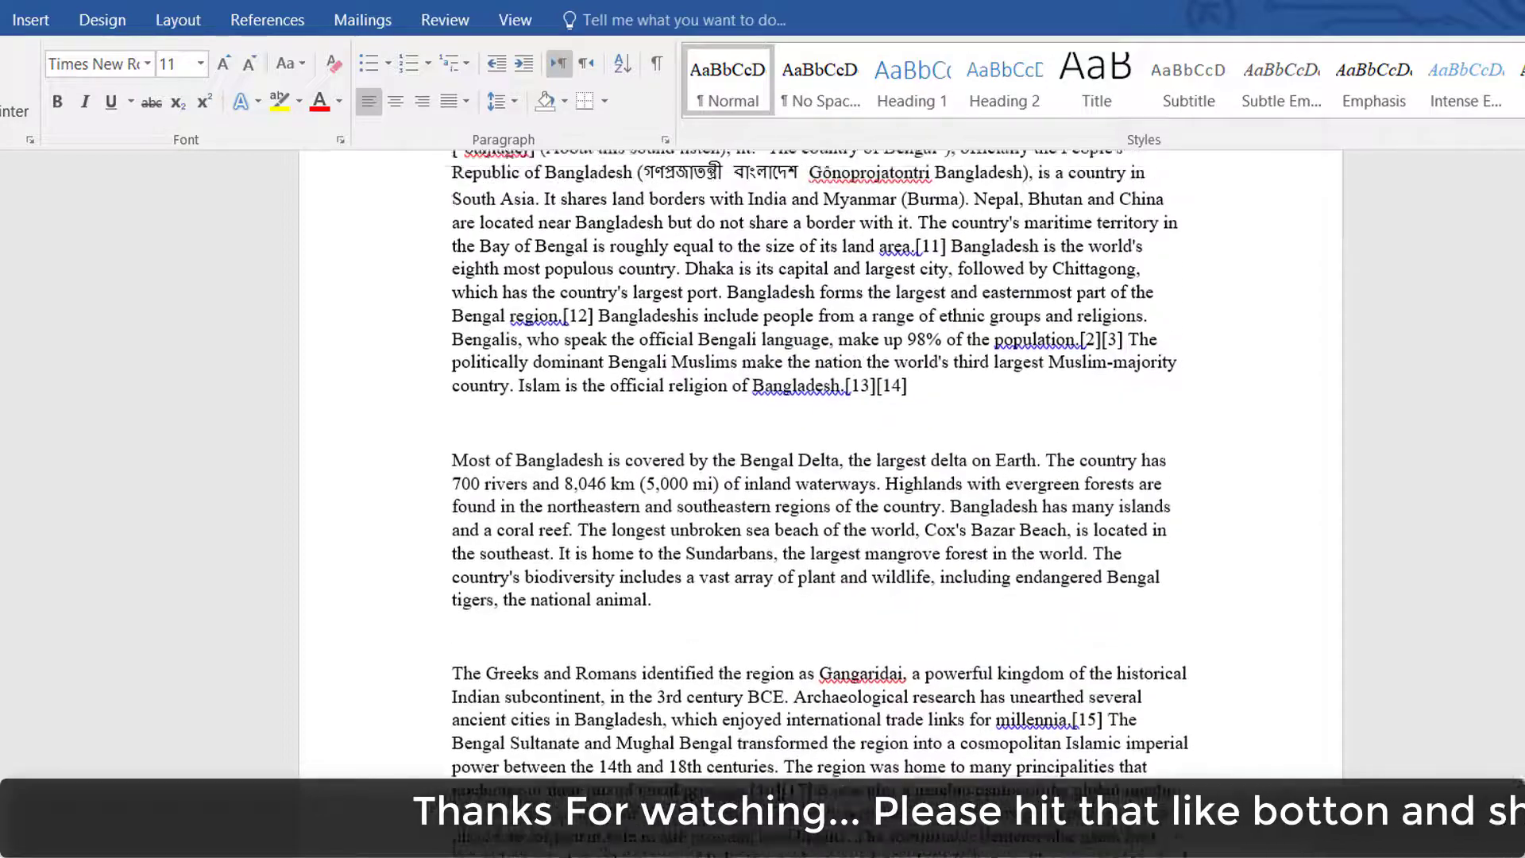
{"action": "scroll", "coordinate": [821, 476], "scroll_direction": "down", "scroll_amount": 4}
{"action": "scroll", "coordinate": [821, 476], "scroll_direction": "up", "scroll_amount": 6}
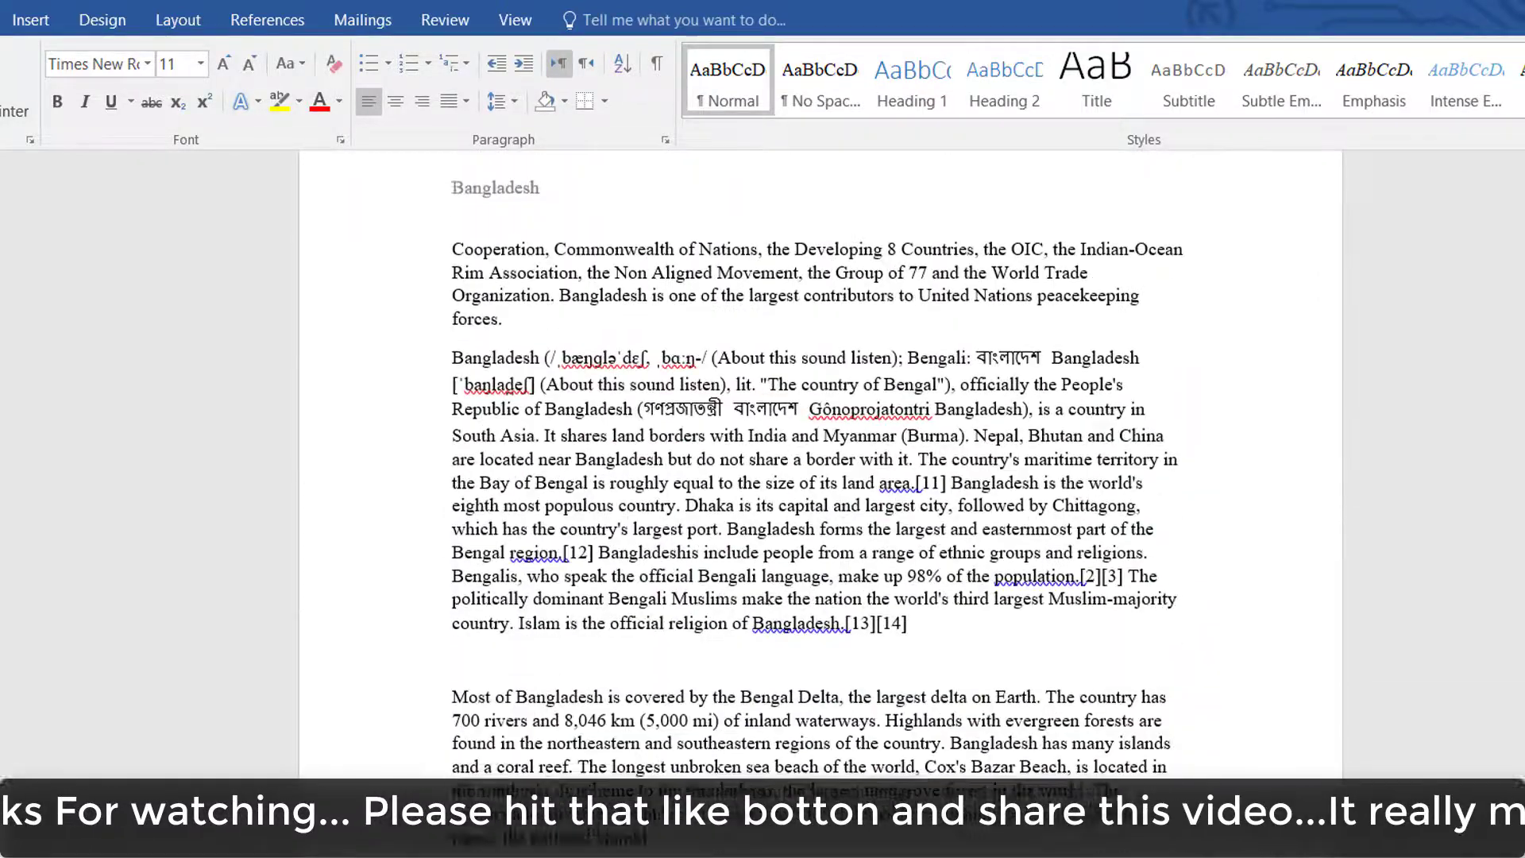
{"action": "scroll", "coordinate": [821, 477], "scroll_direction": "down", "scroll_amount": 17}
{"action": "scroll", "coordinate": [619, 596], "scroll_direction": "down", "scroll_amount": 3}
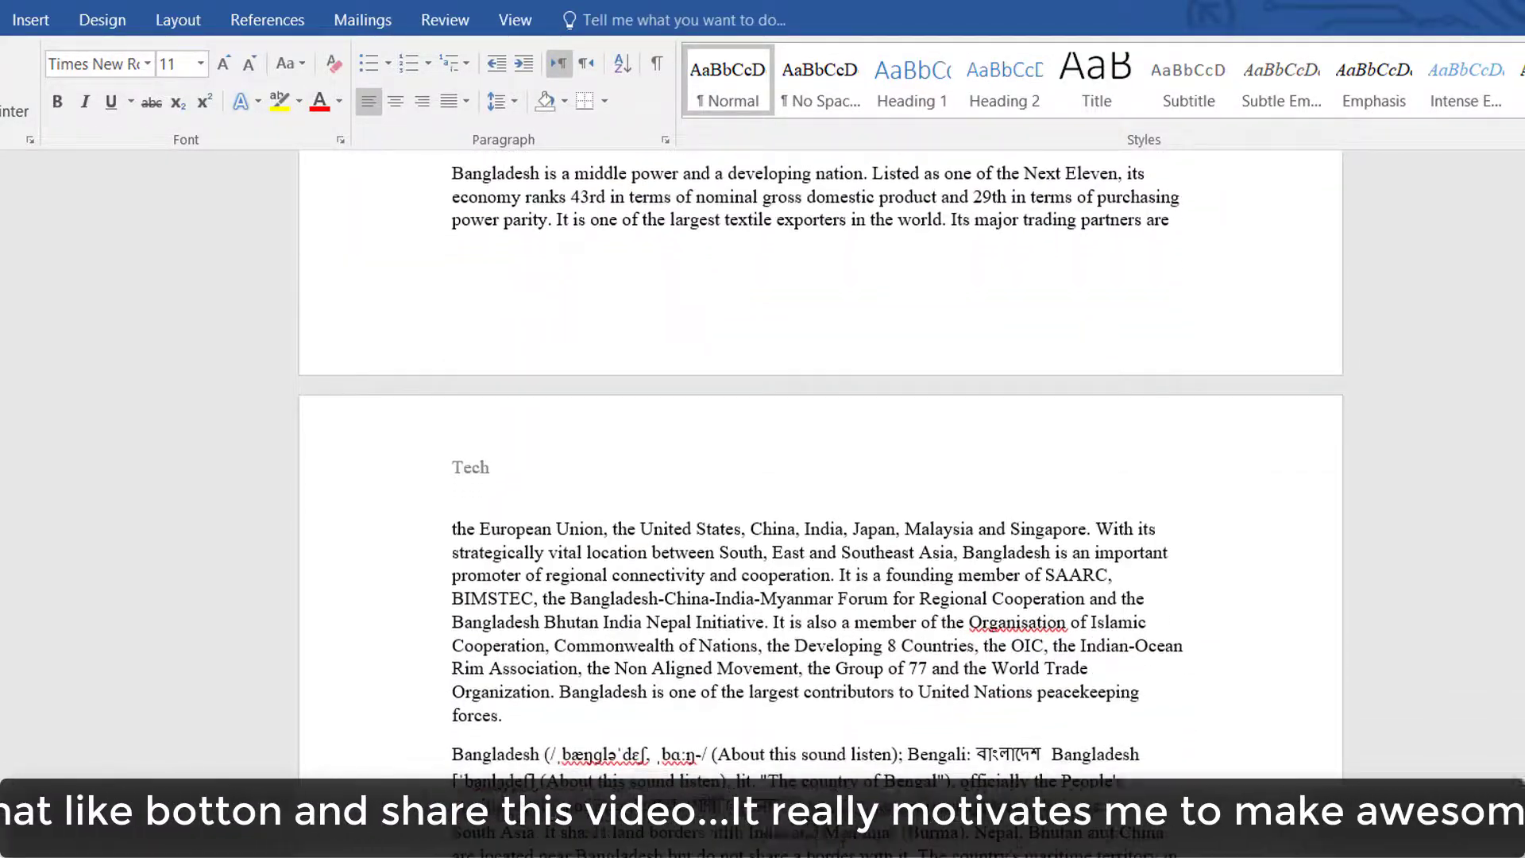